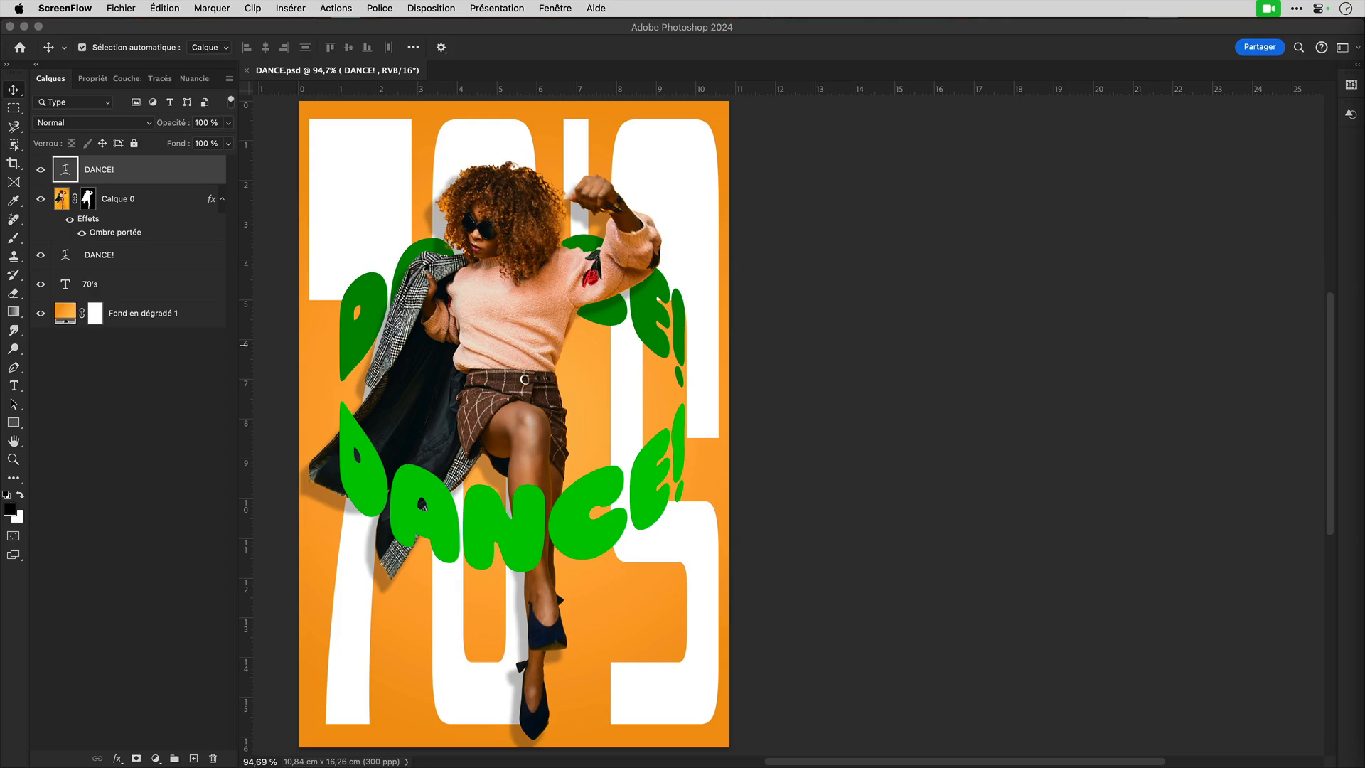
left_click(1002, 621)
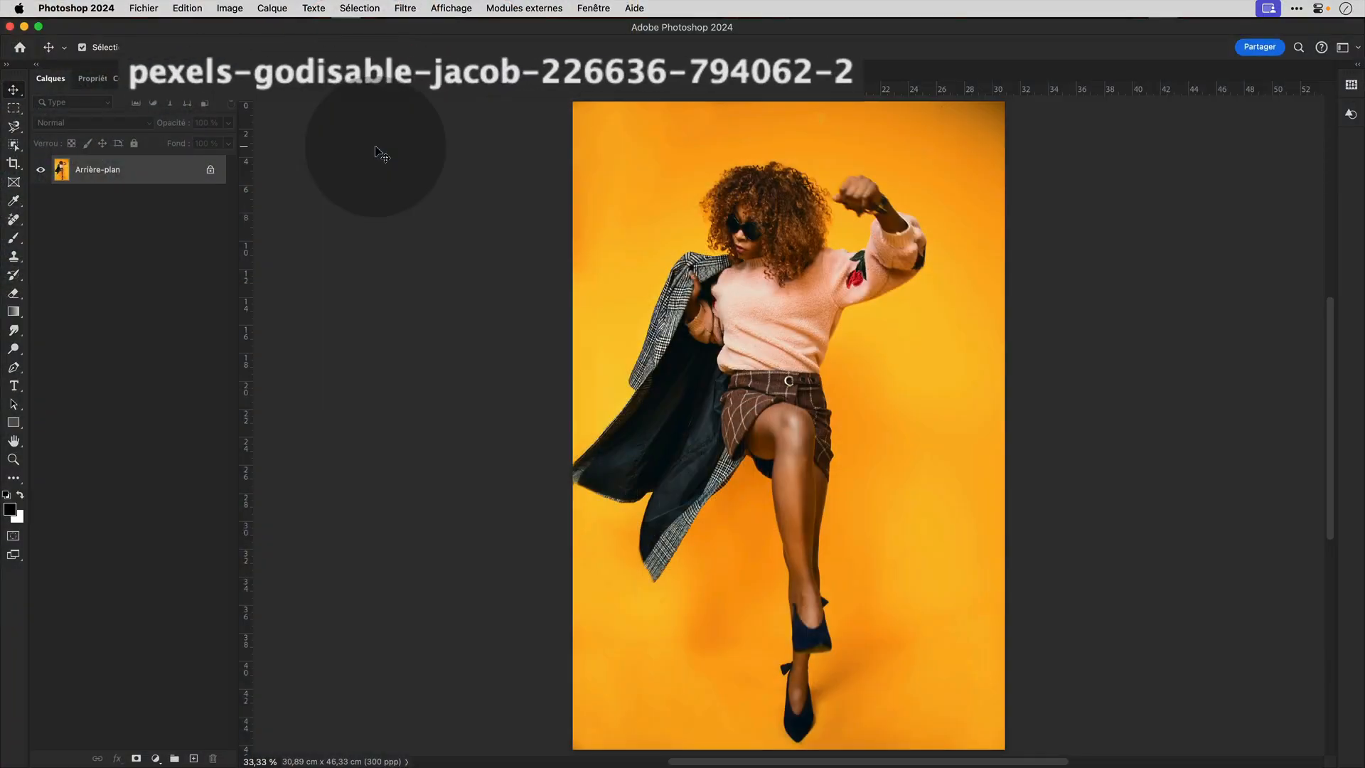
Resize the photo to a height of 1920 pixels, keeping its proportions.
key("alt+super+i")
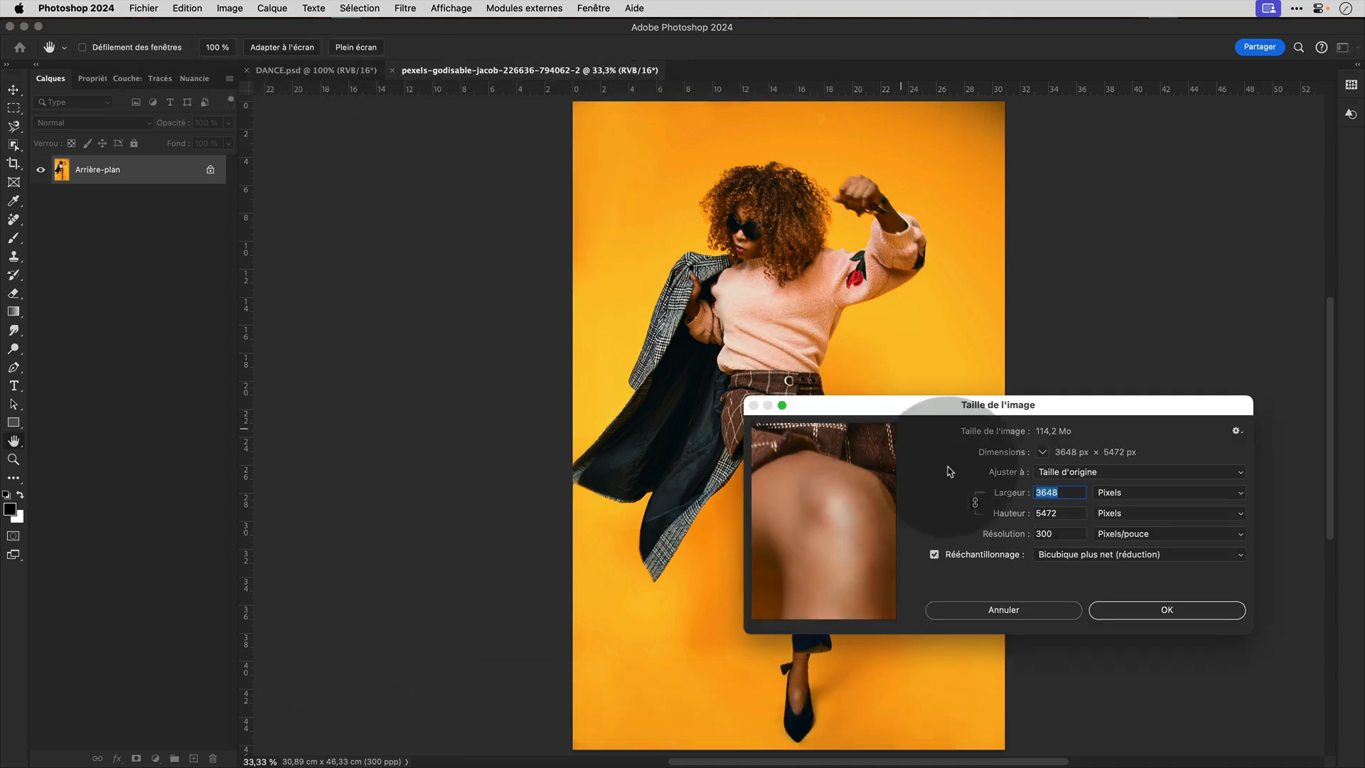
key("Tab")
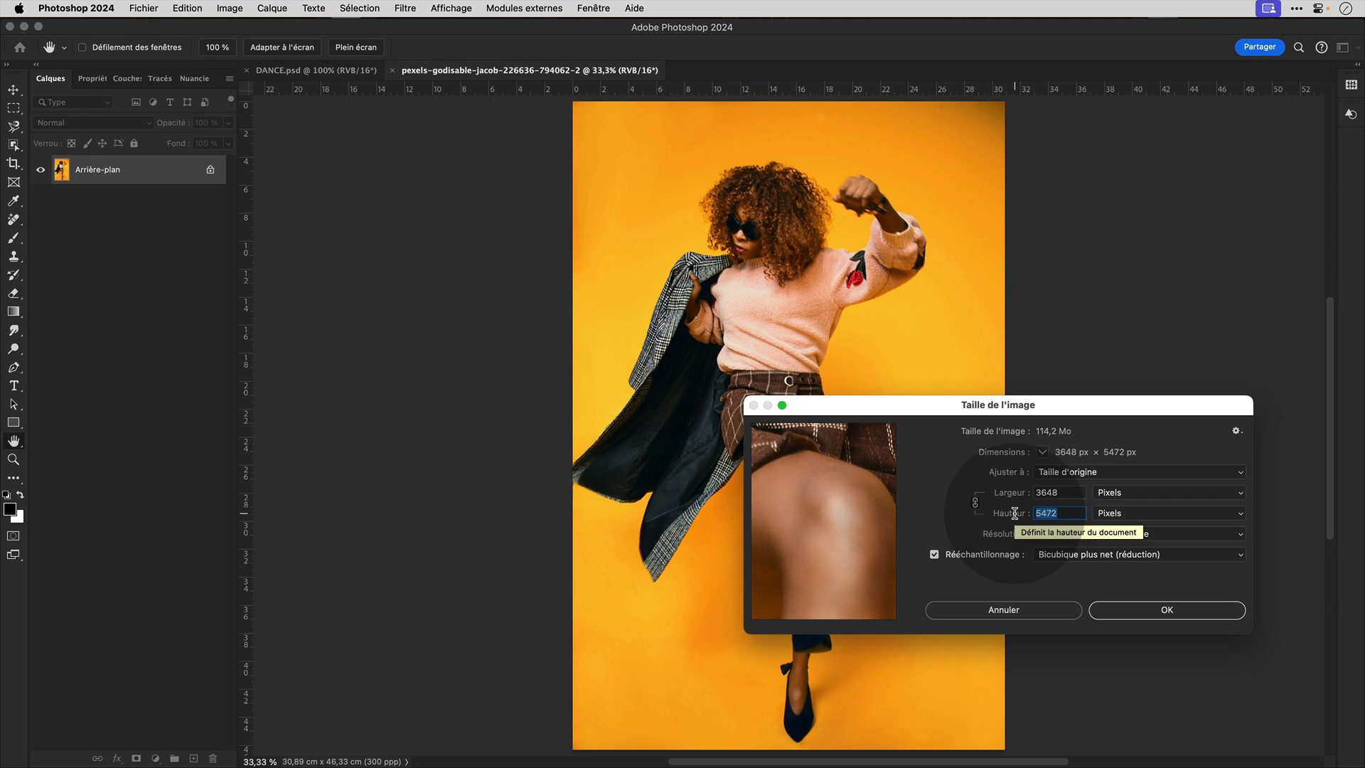
type("1920")
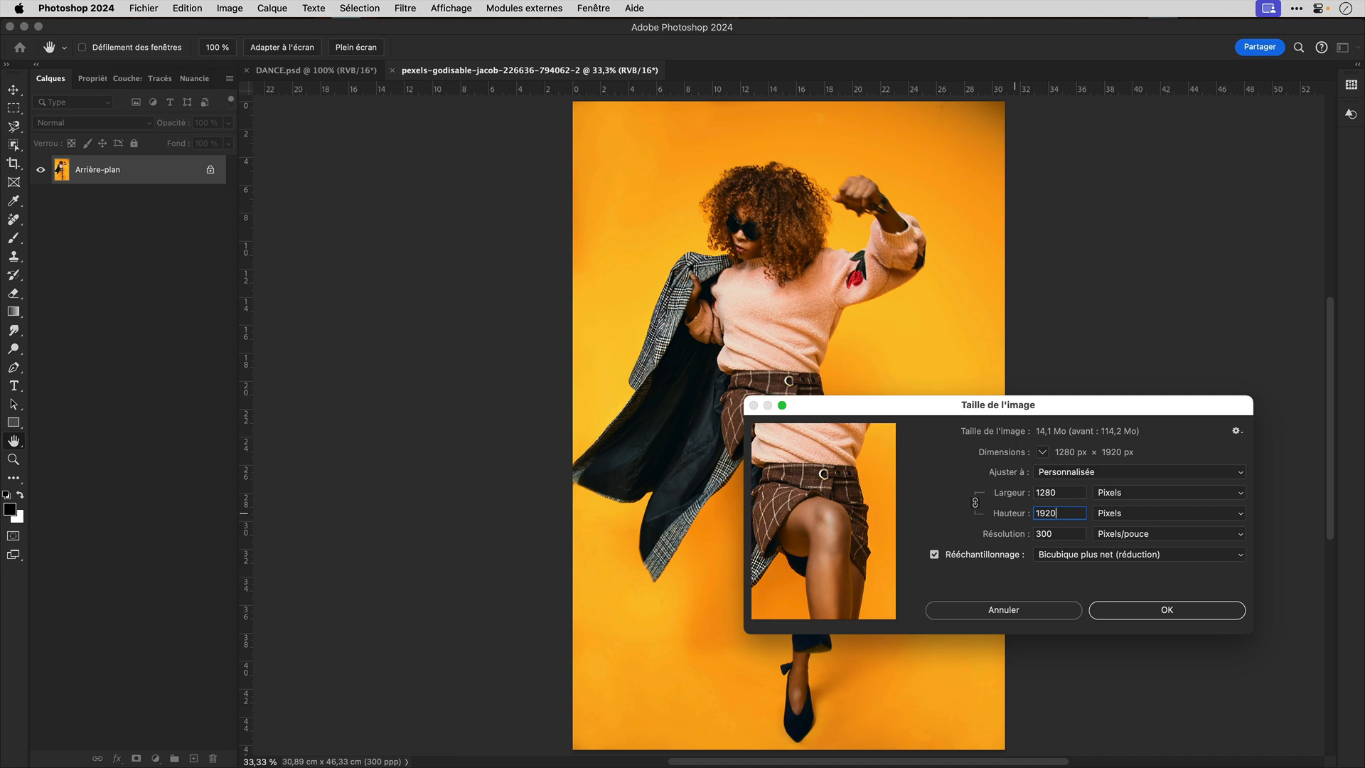
key("Return")
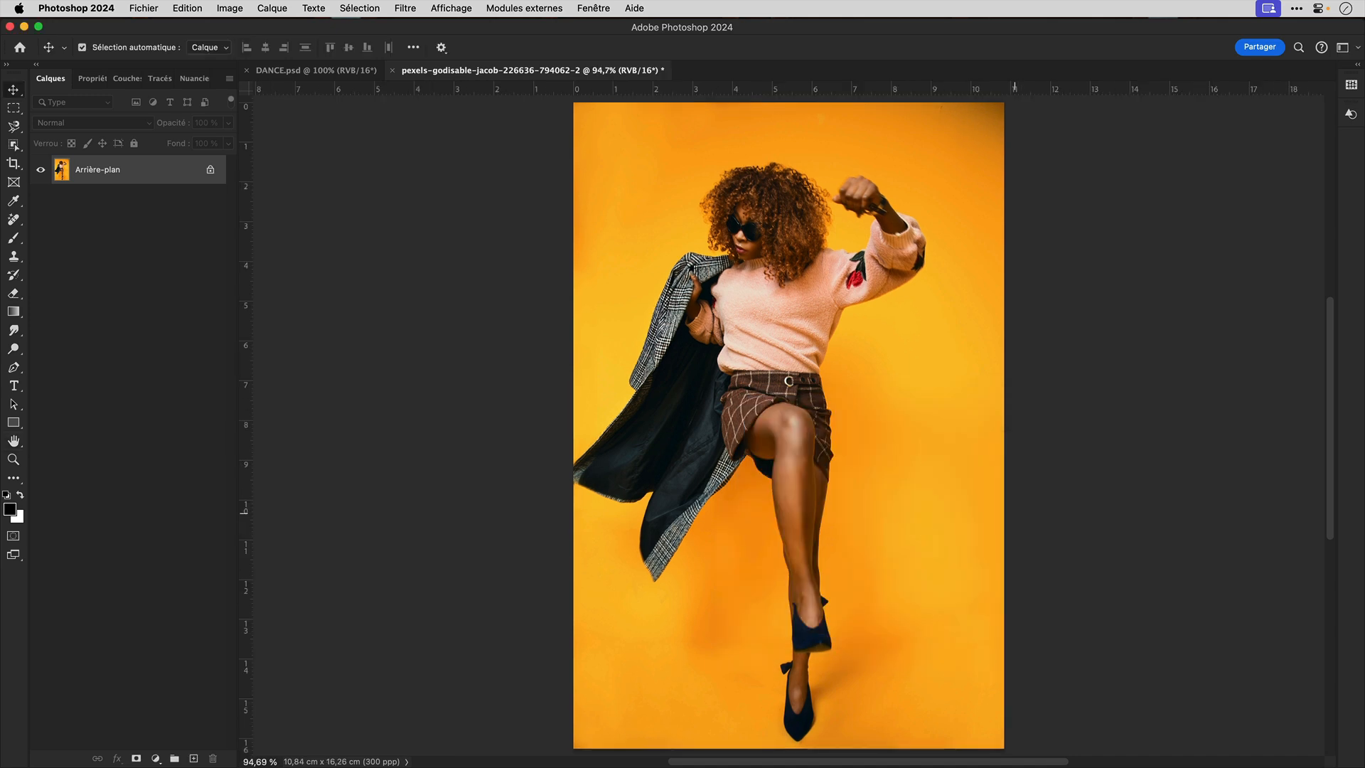
Set the image to 8 bits per channel and convert the background layer into a smart object.
left_click(235, 9)
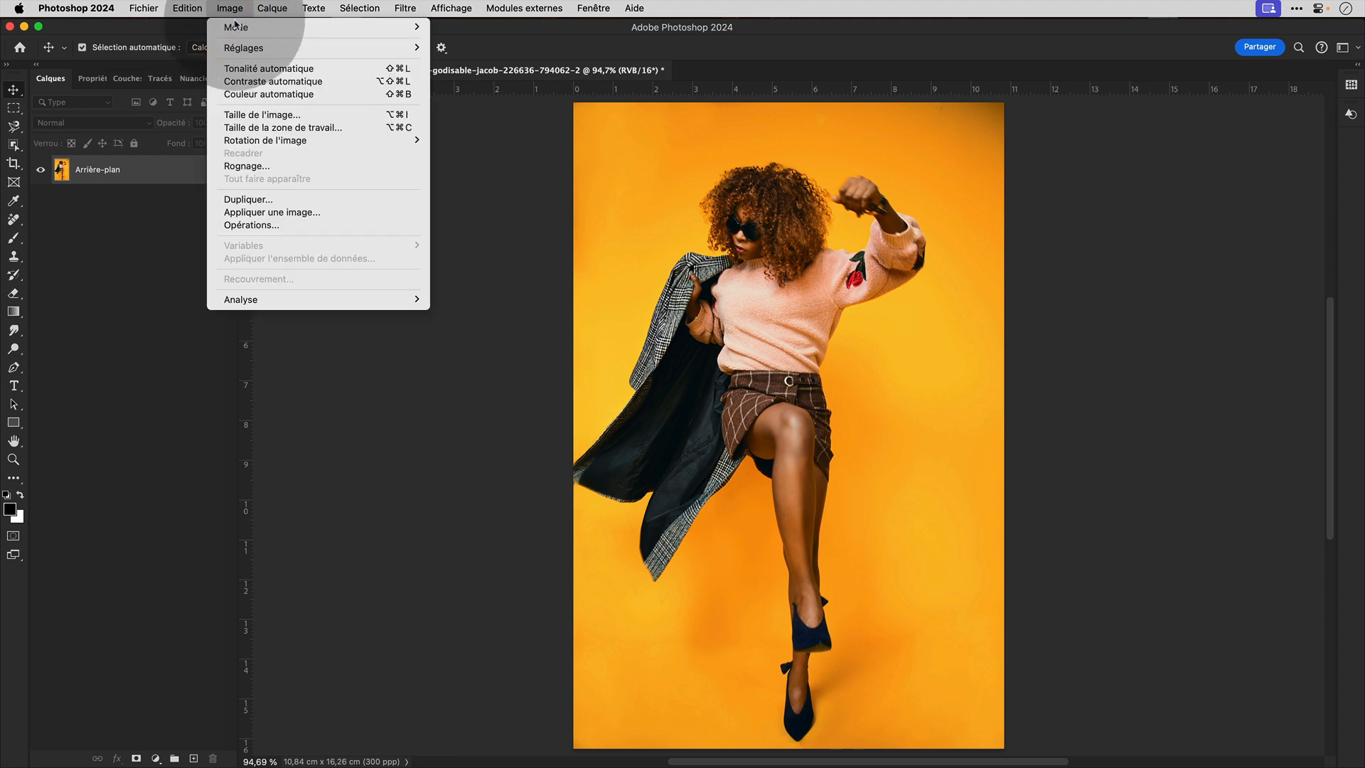
mouse_move(235, 28)
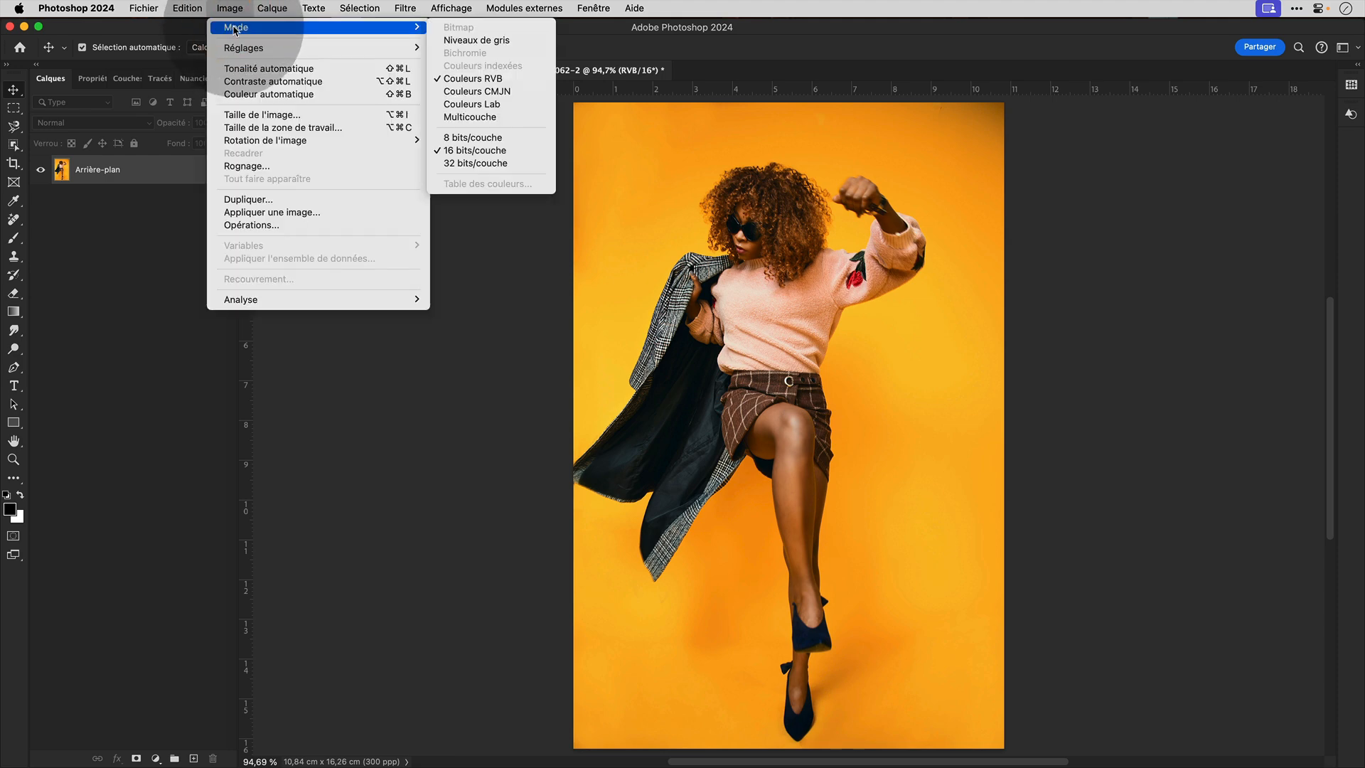
left_click(529, 138)
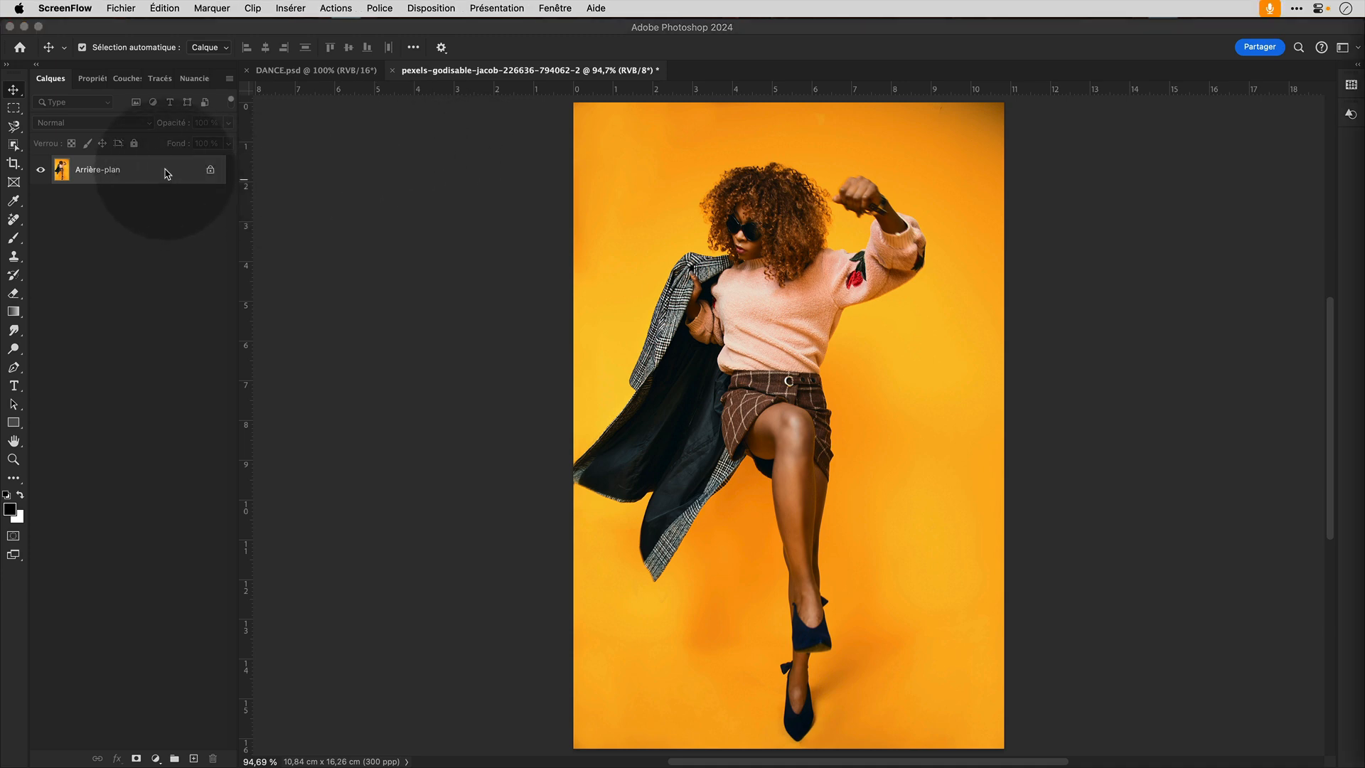
right_click(165, 174)
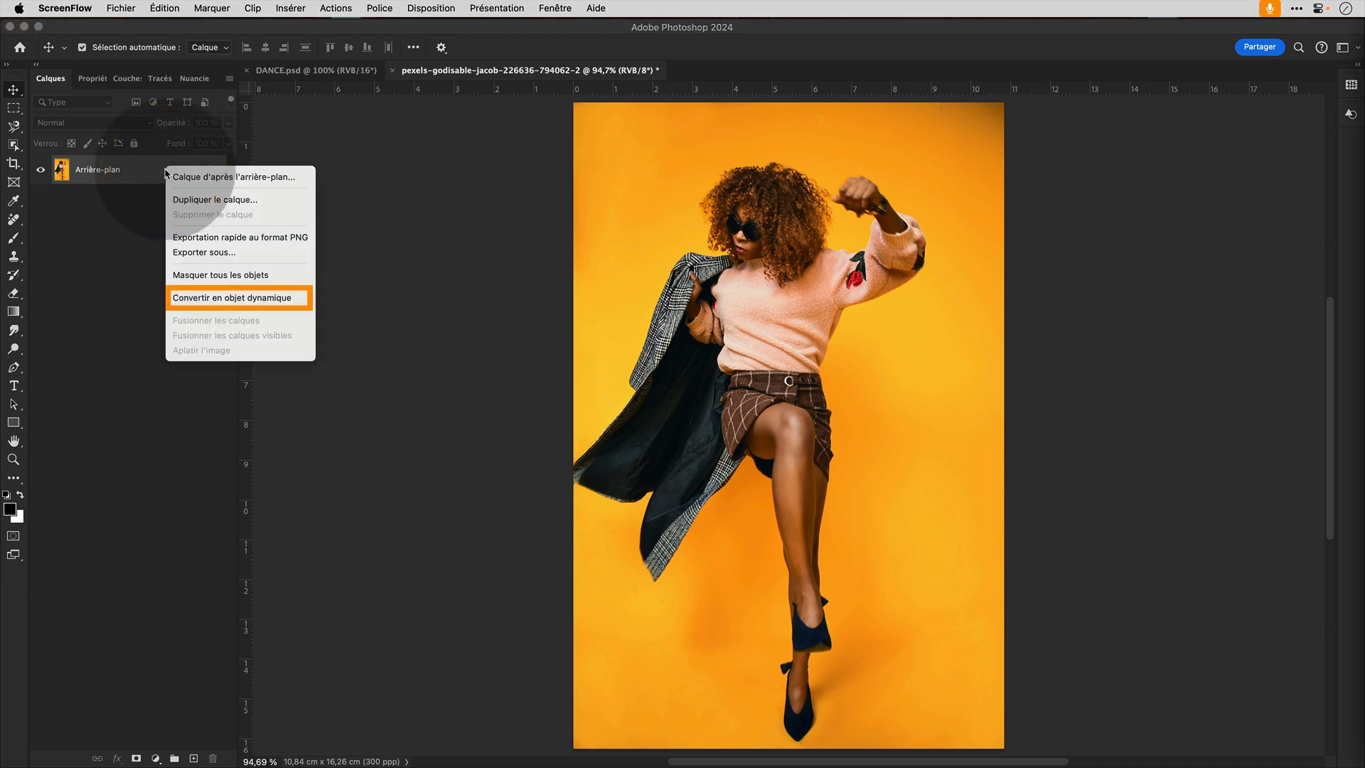
left_click(236, 301)
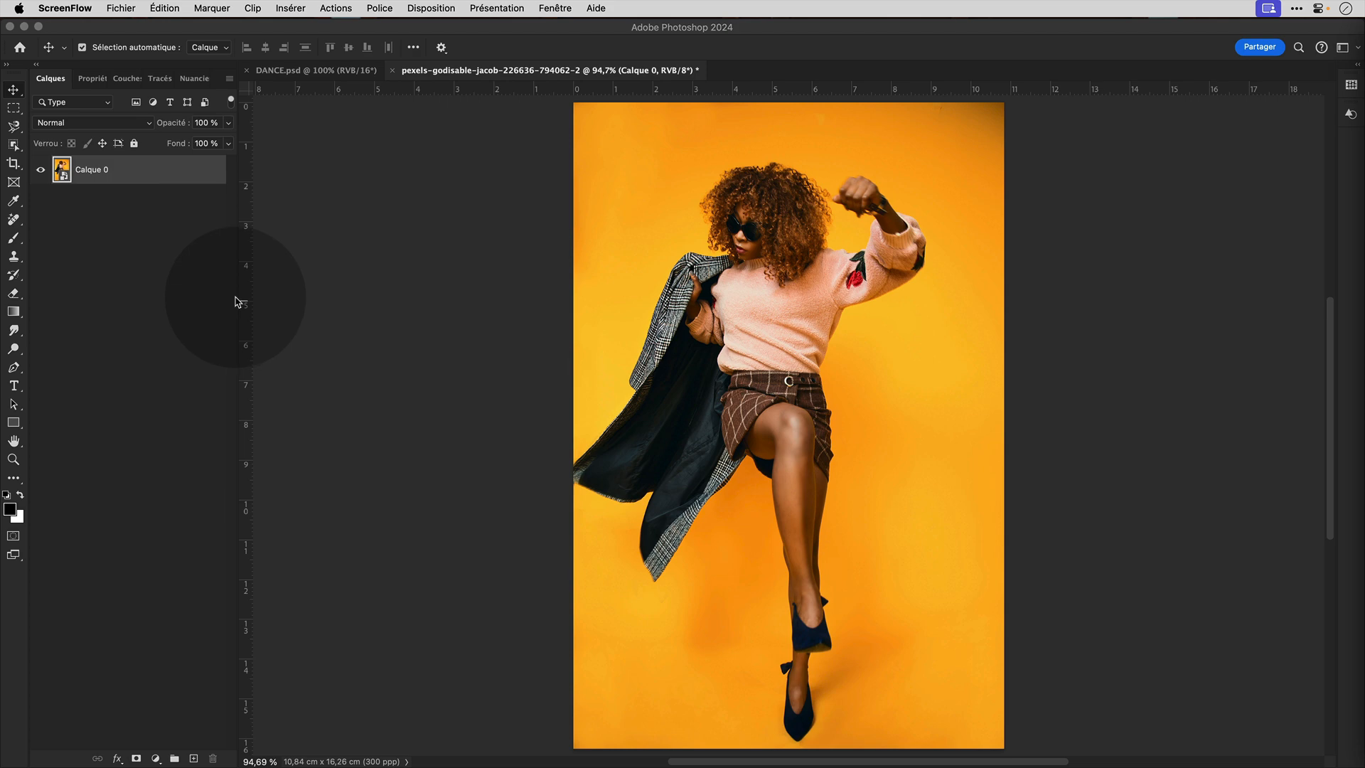
Select the dancing woman automatically as the subject and mask out the orange background.
left_click(14, 145)
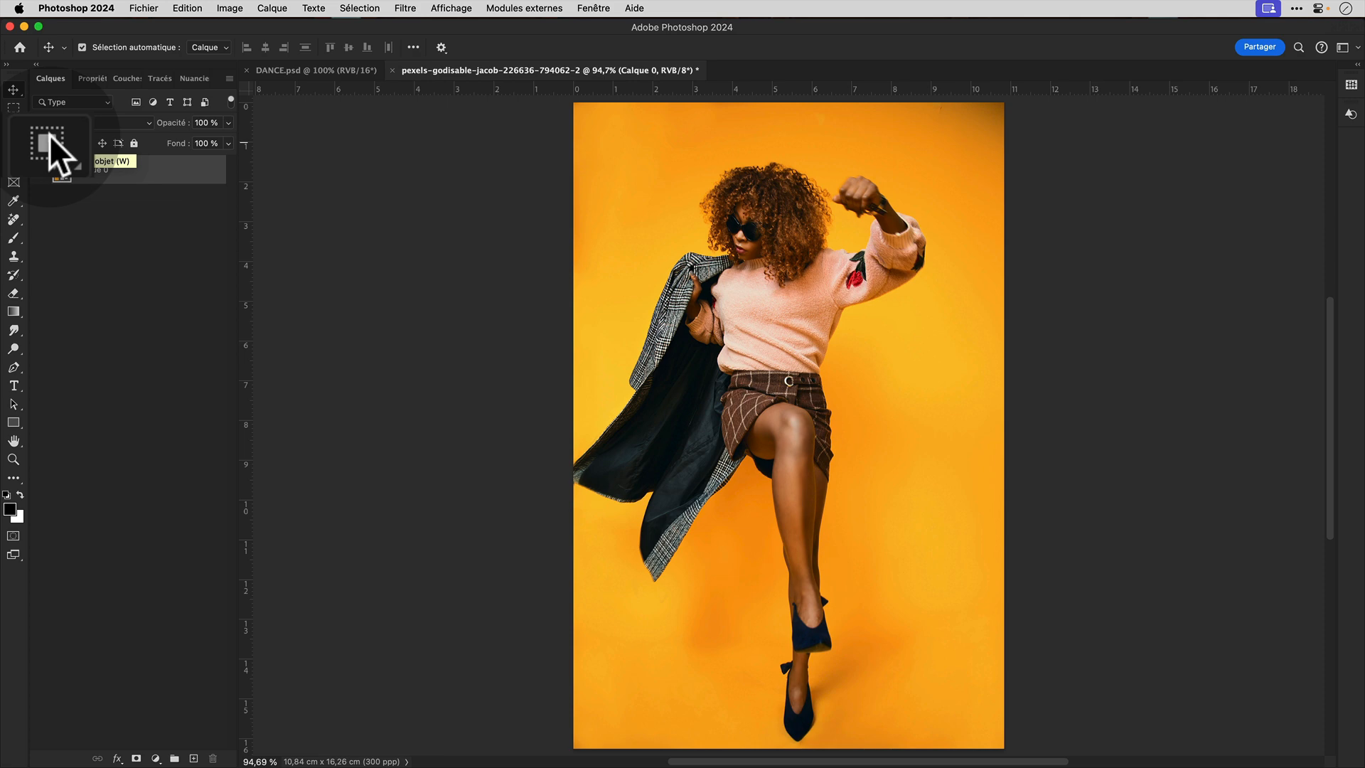
left_click(14, 145)
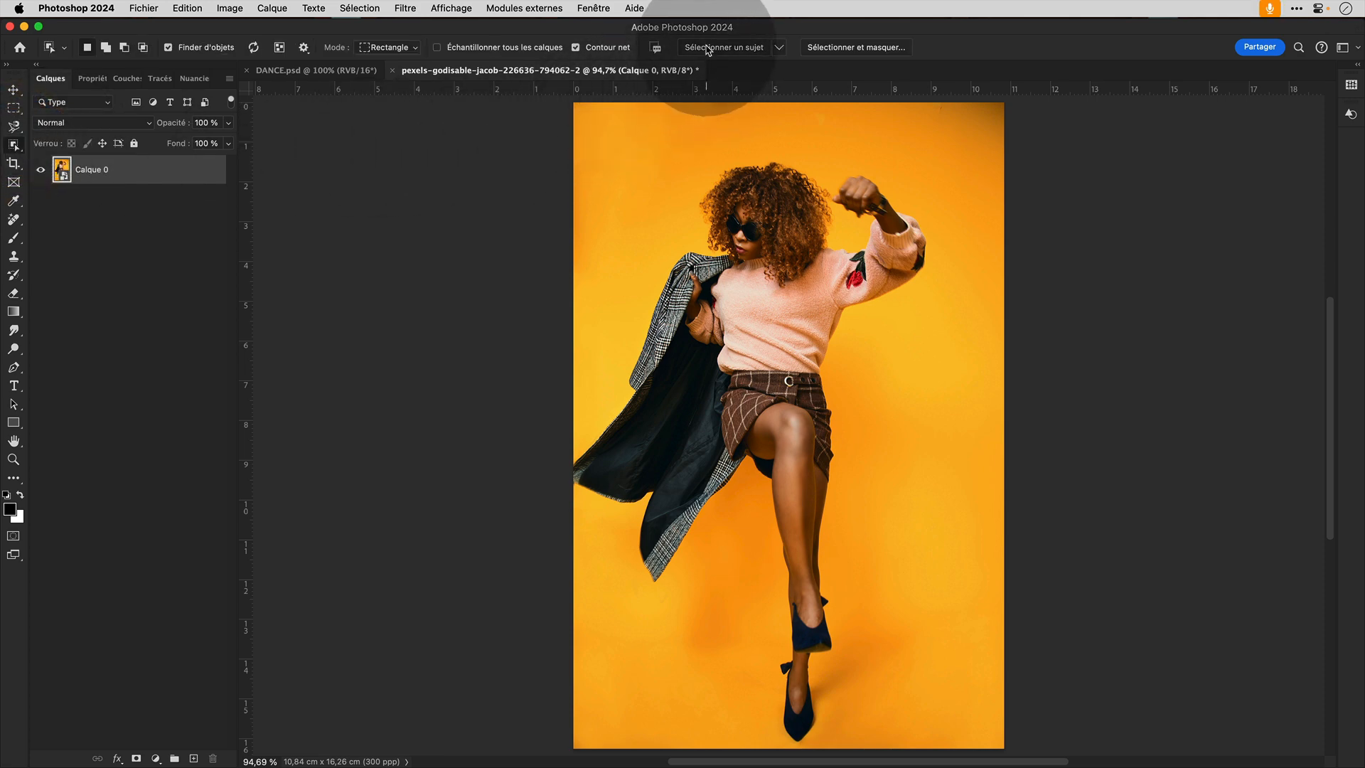
left_click(709, 49)
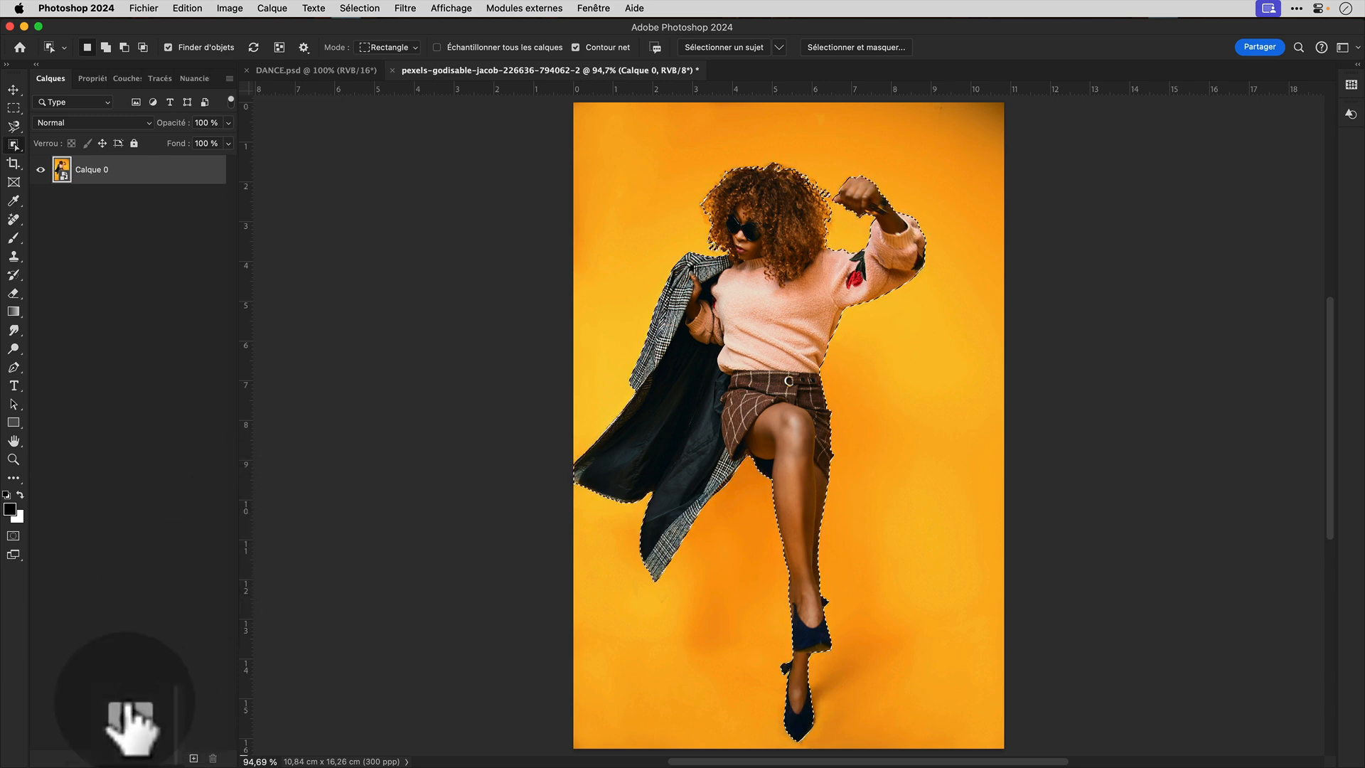
left_click(131, 758)
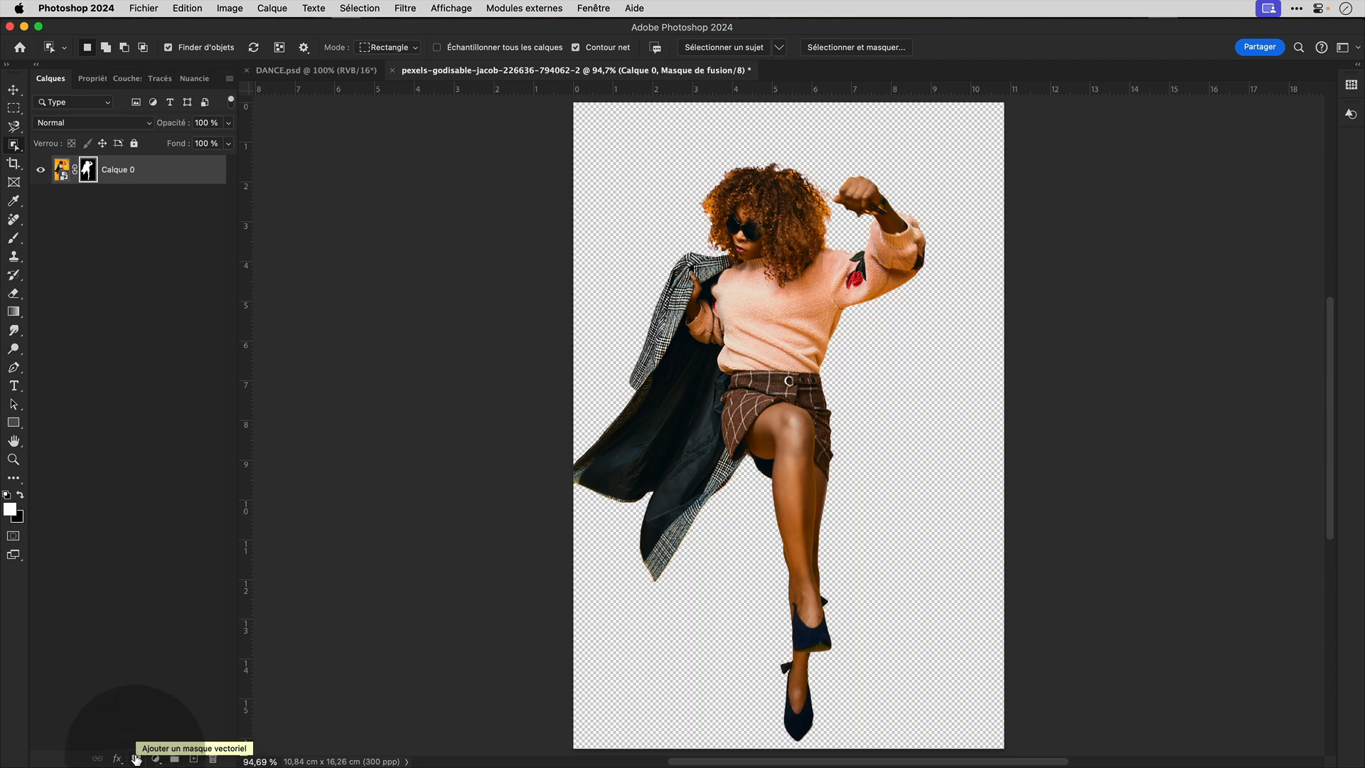
Add the text "DANCE" in the Ziclets font over the woman's waist.
left_click(15, 388)
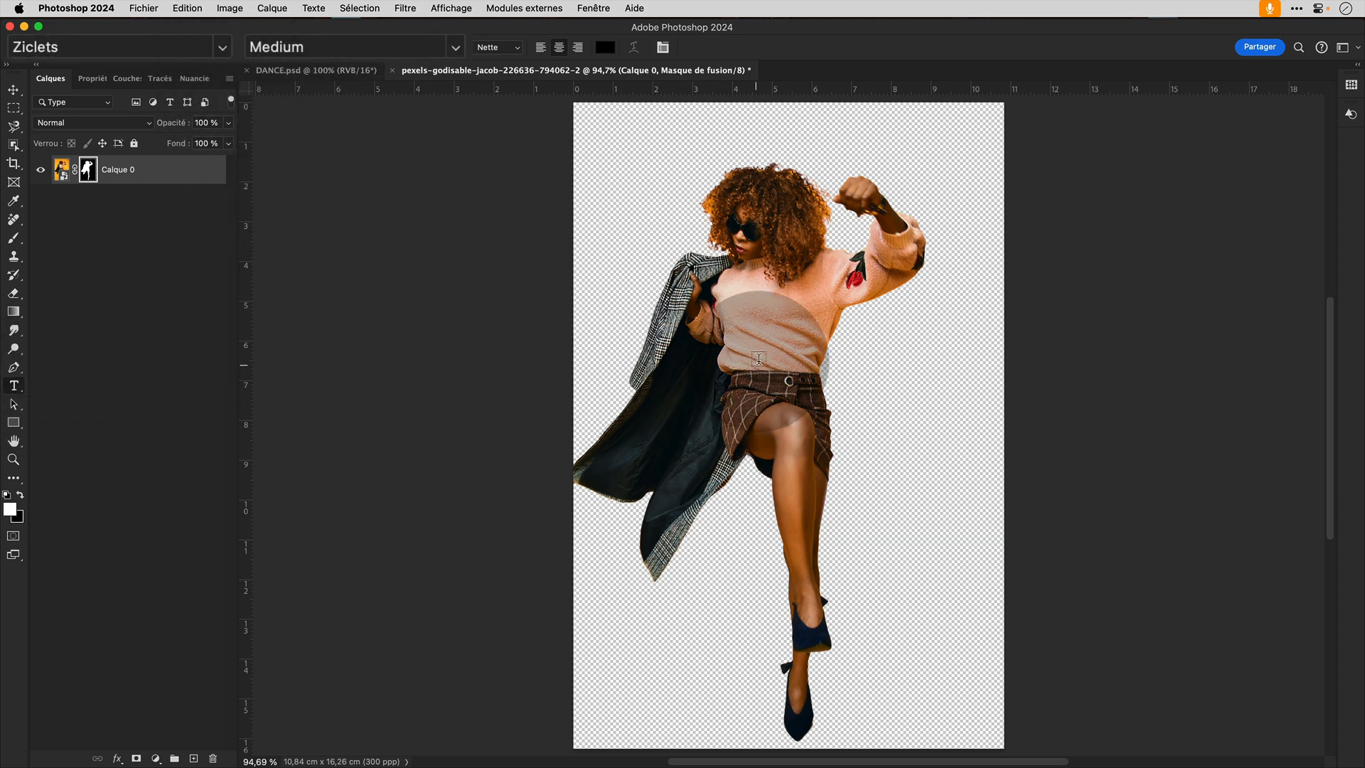
left_click(761, 353)
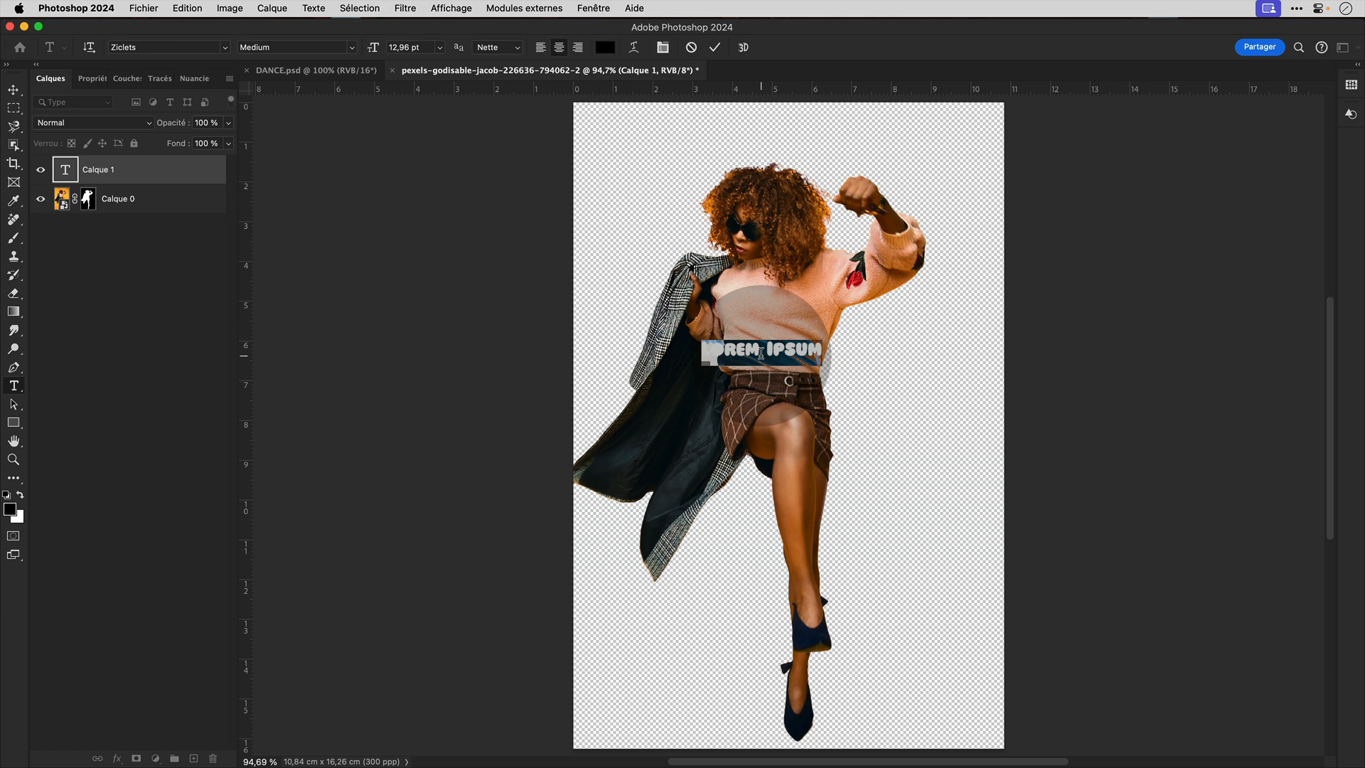
type("DANCE")
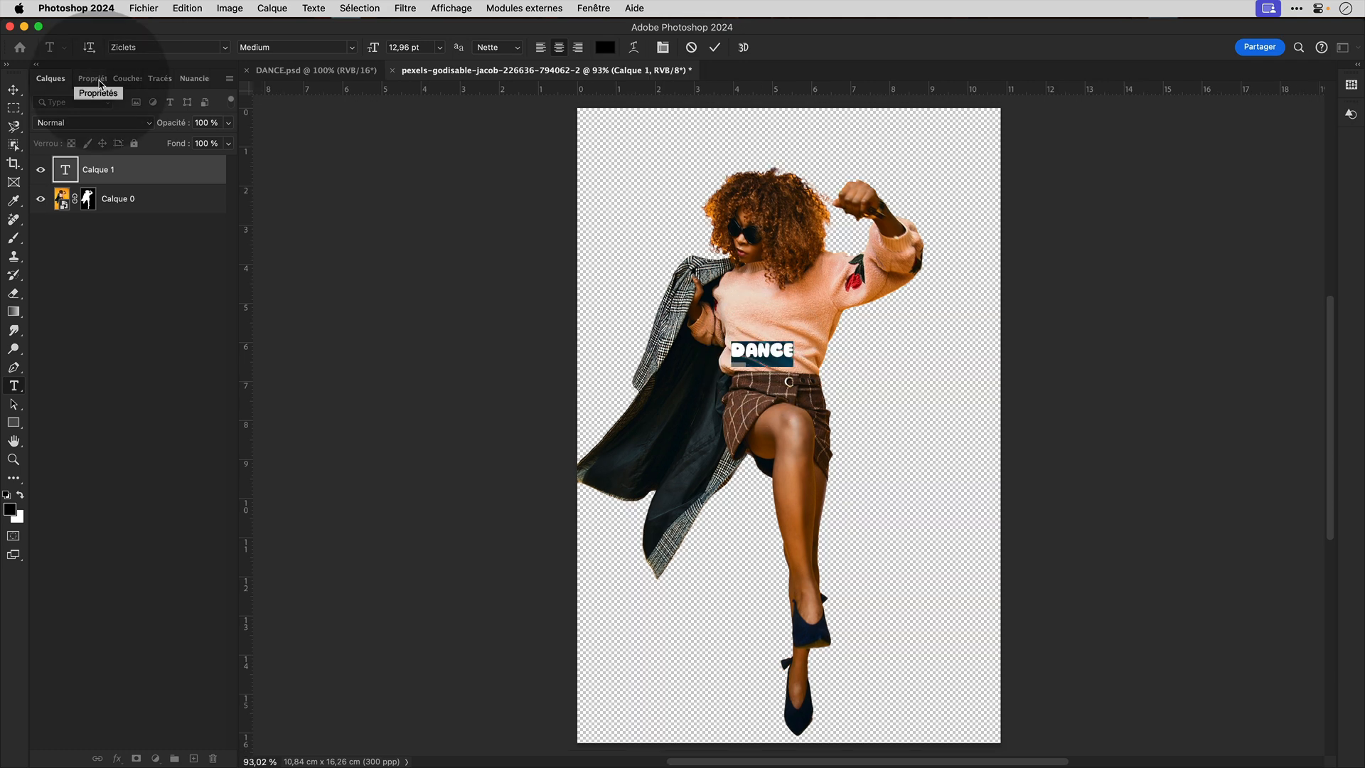
Change the colour of the DANCE text to a saturated green and commit the text.
left_click(100, 83)
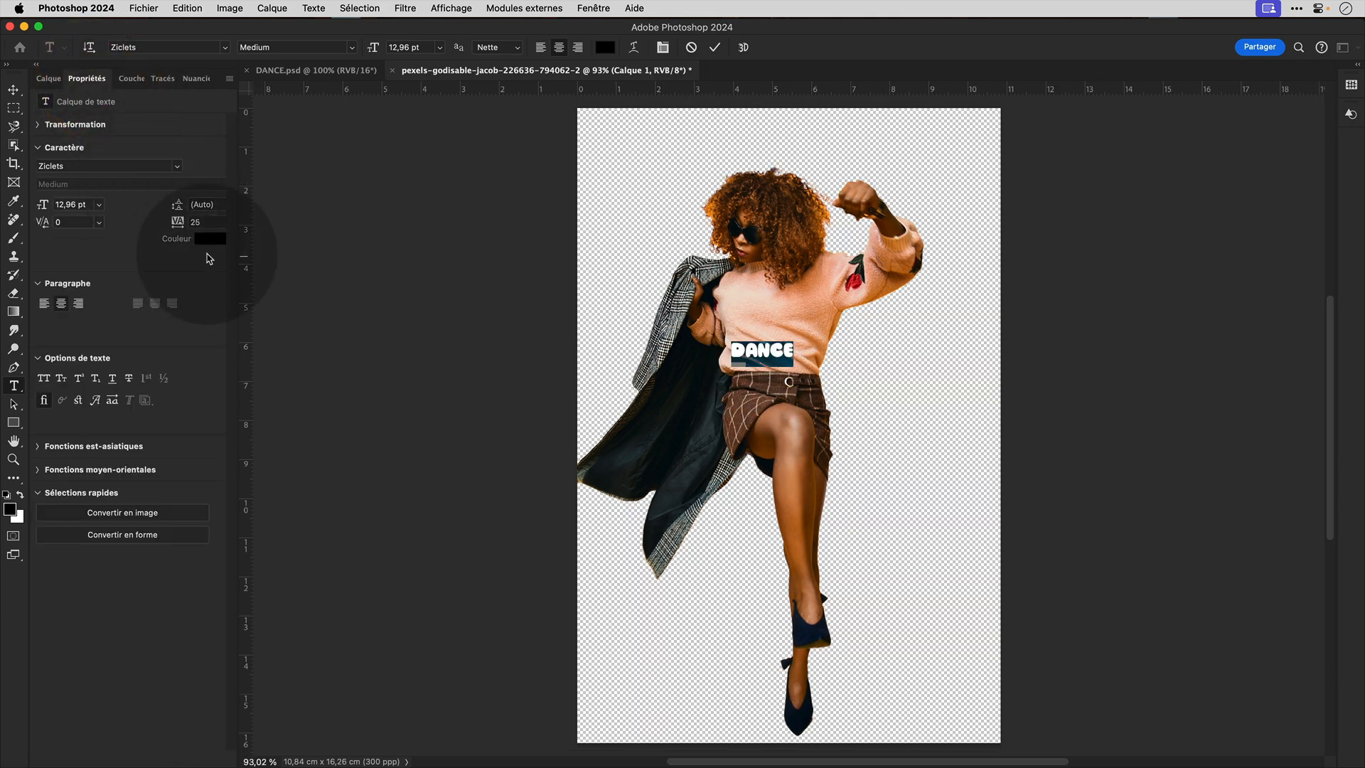
left_click(209, 239)
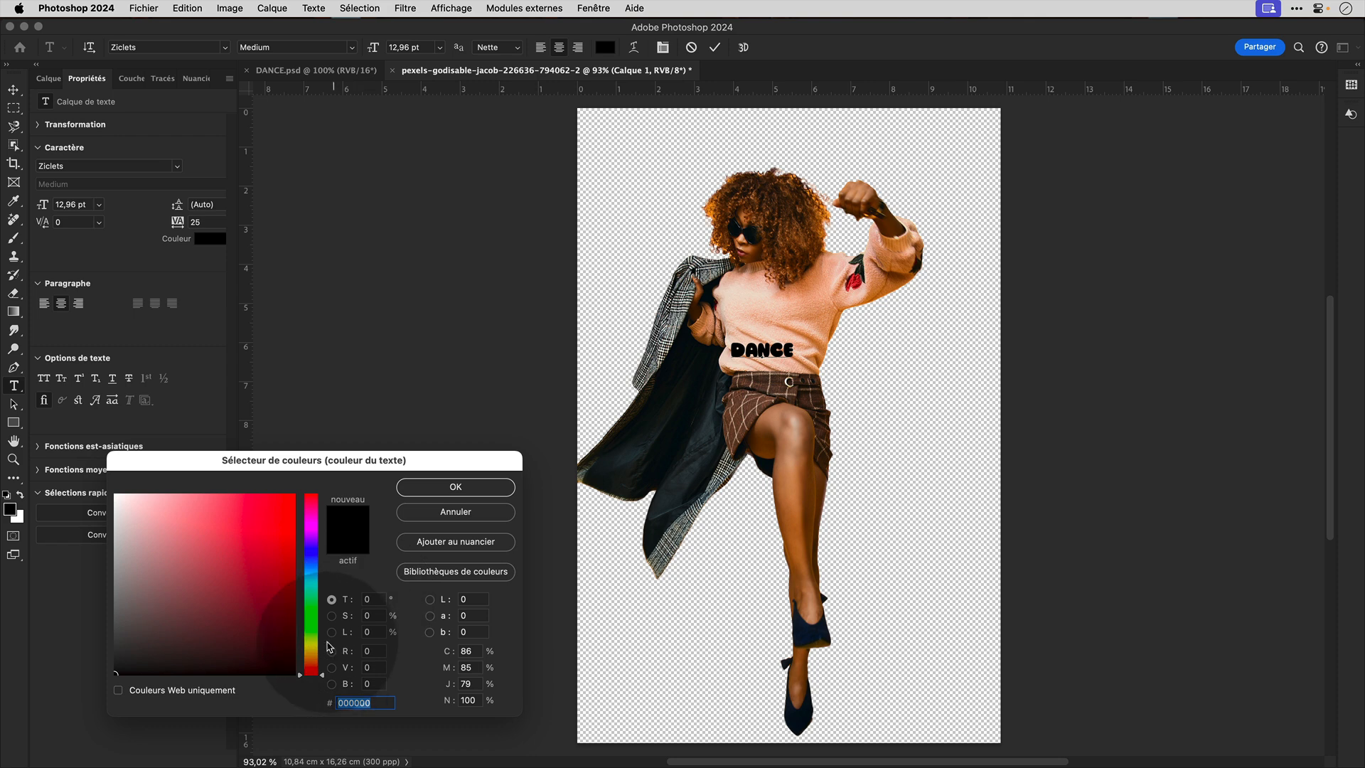
left_click(312, 607)
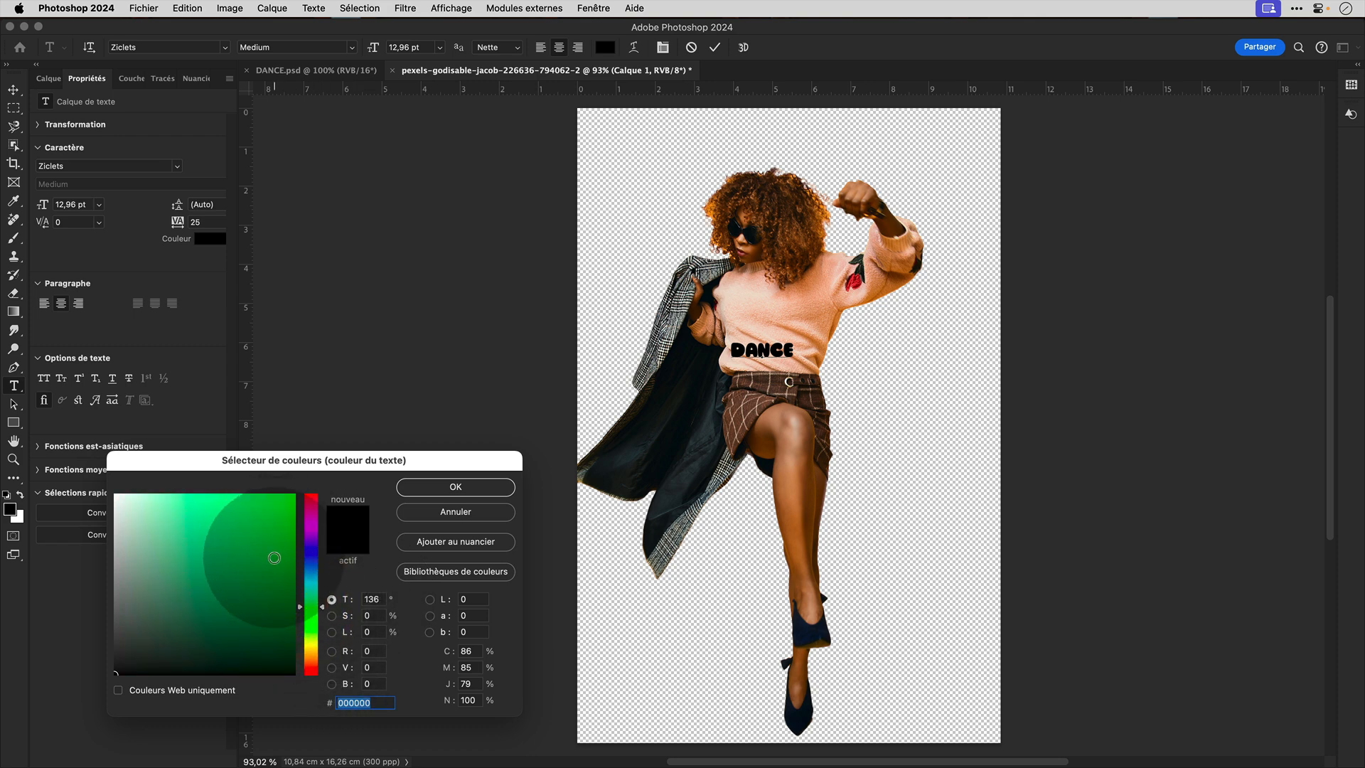
left_click(275, 558)
left_click(456, 487)
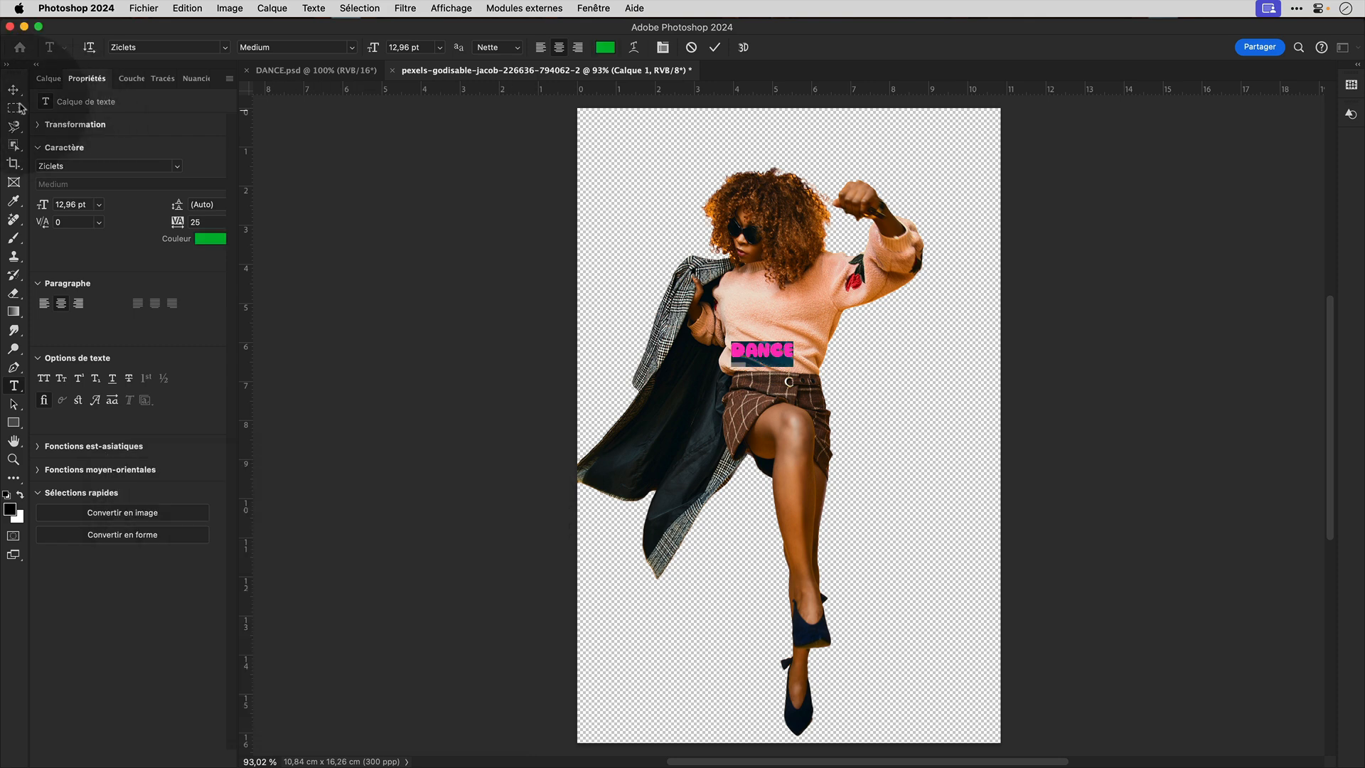
left_click(15, 92)
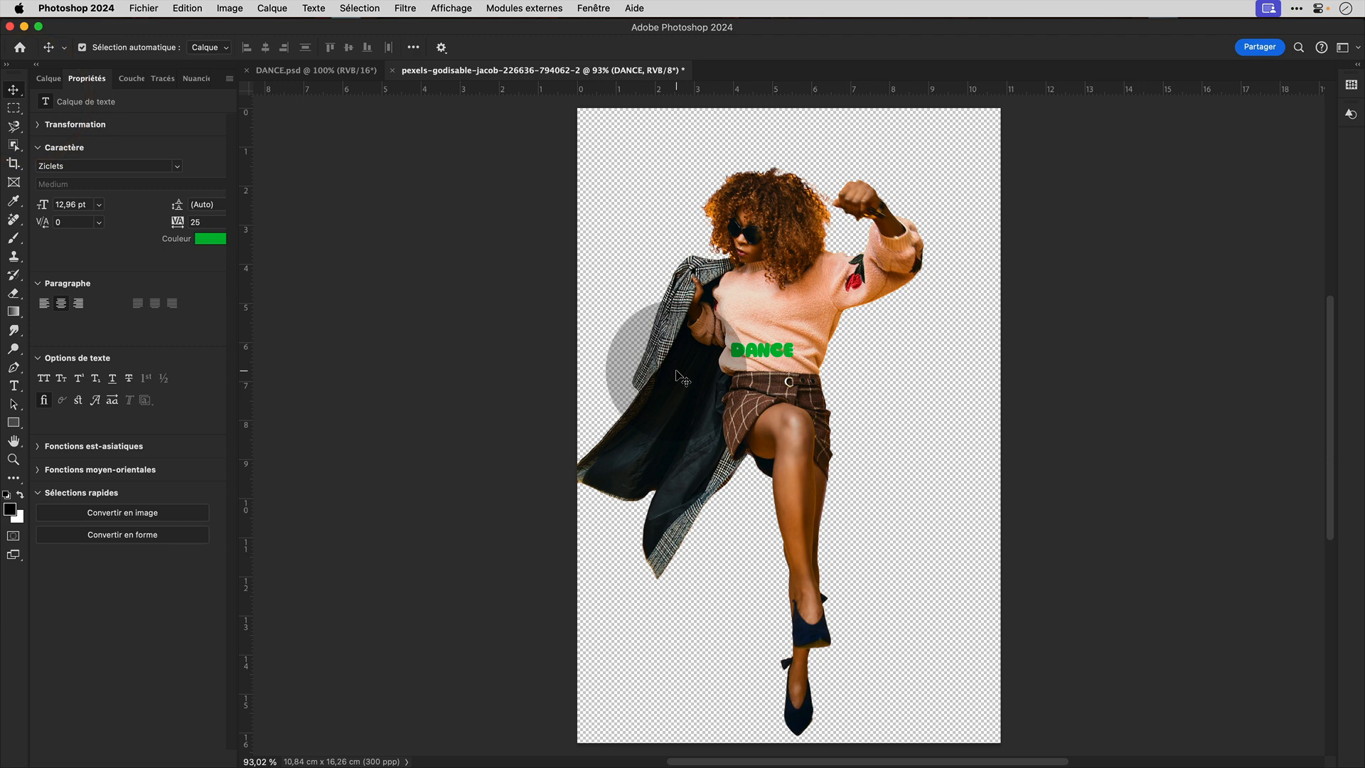
Enlarge the DANCE text to about 75 pt and position it across the woman's hips, spanning most of the canvas width.
key("super+t")
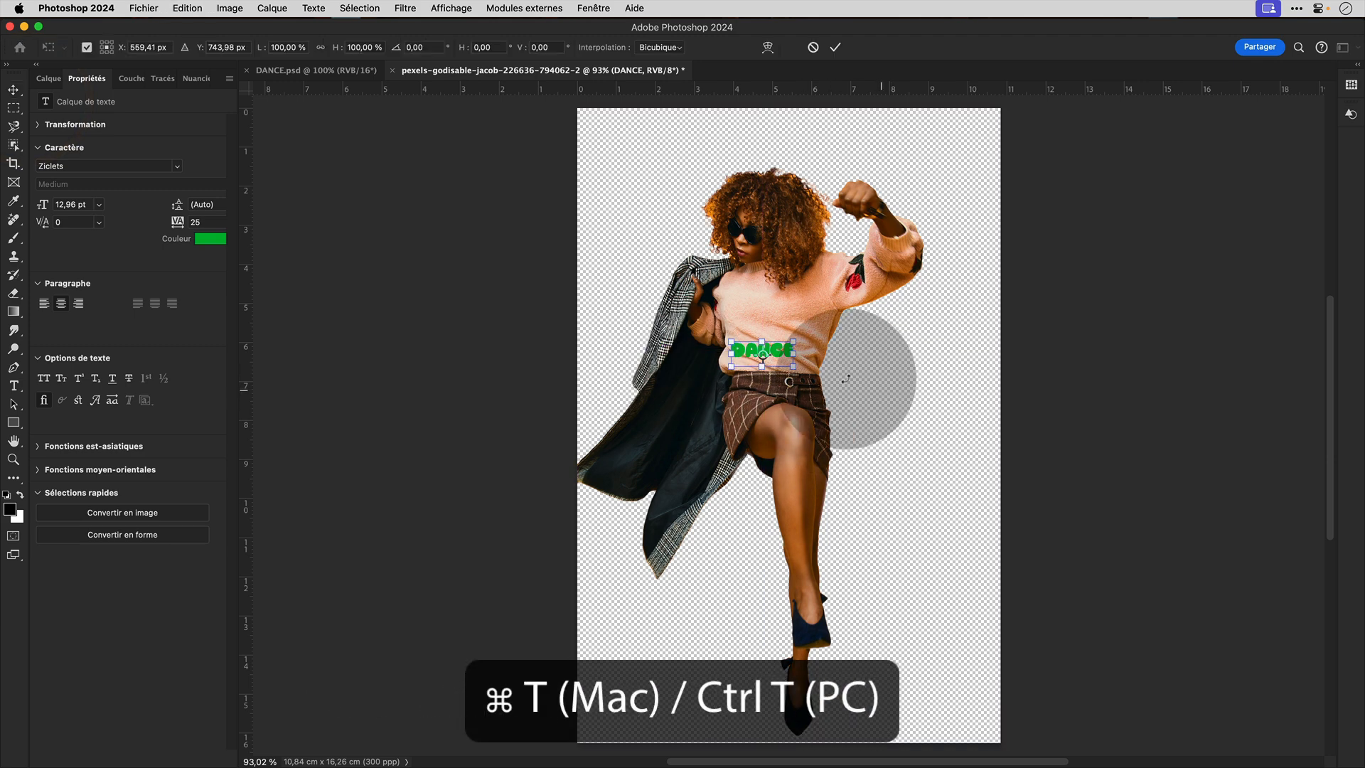
left_click_drag(805, 368, 973, 439)
left_click_drag(731, 440, 616, 491)
left_click(1161, 338)
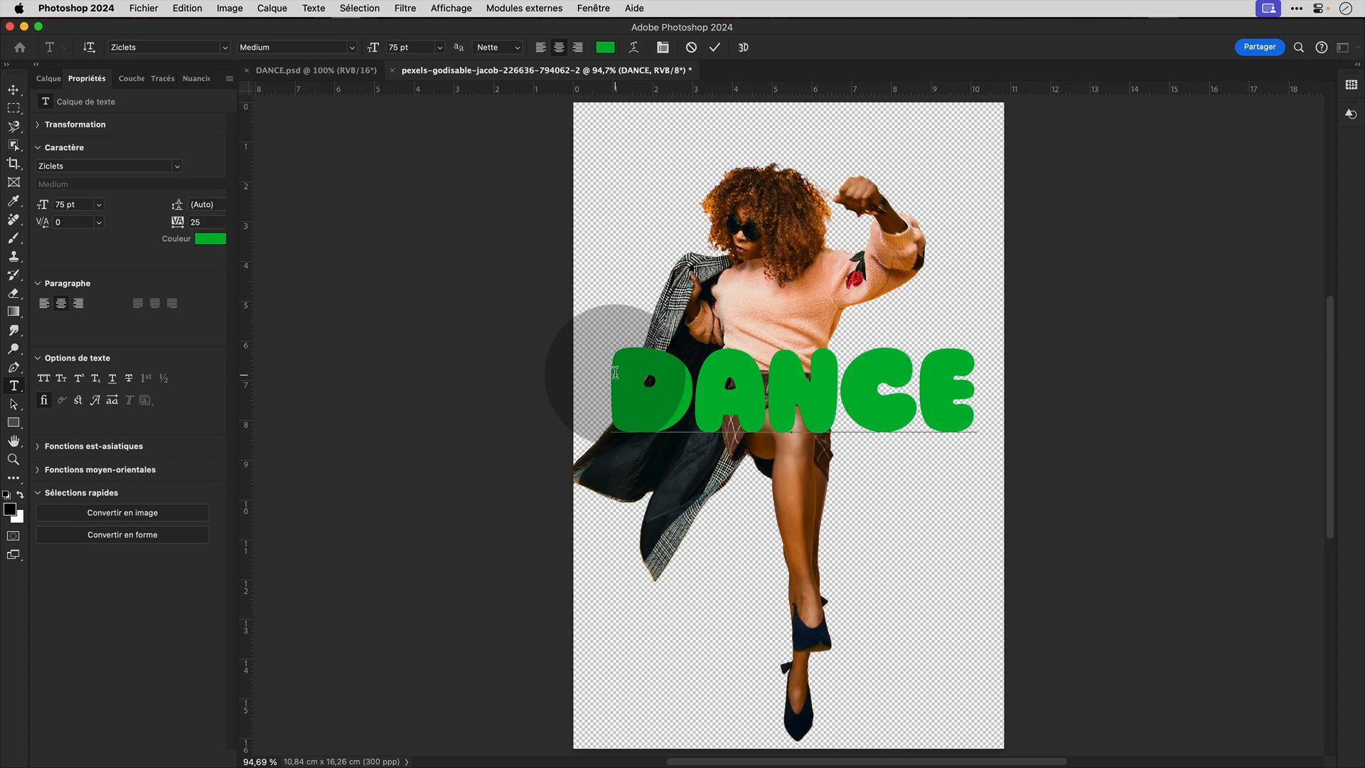
Insert spaces before and after the word DANCE so the text box extends evenly on both sides, and commit the text.
left_click(990, 388)
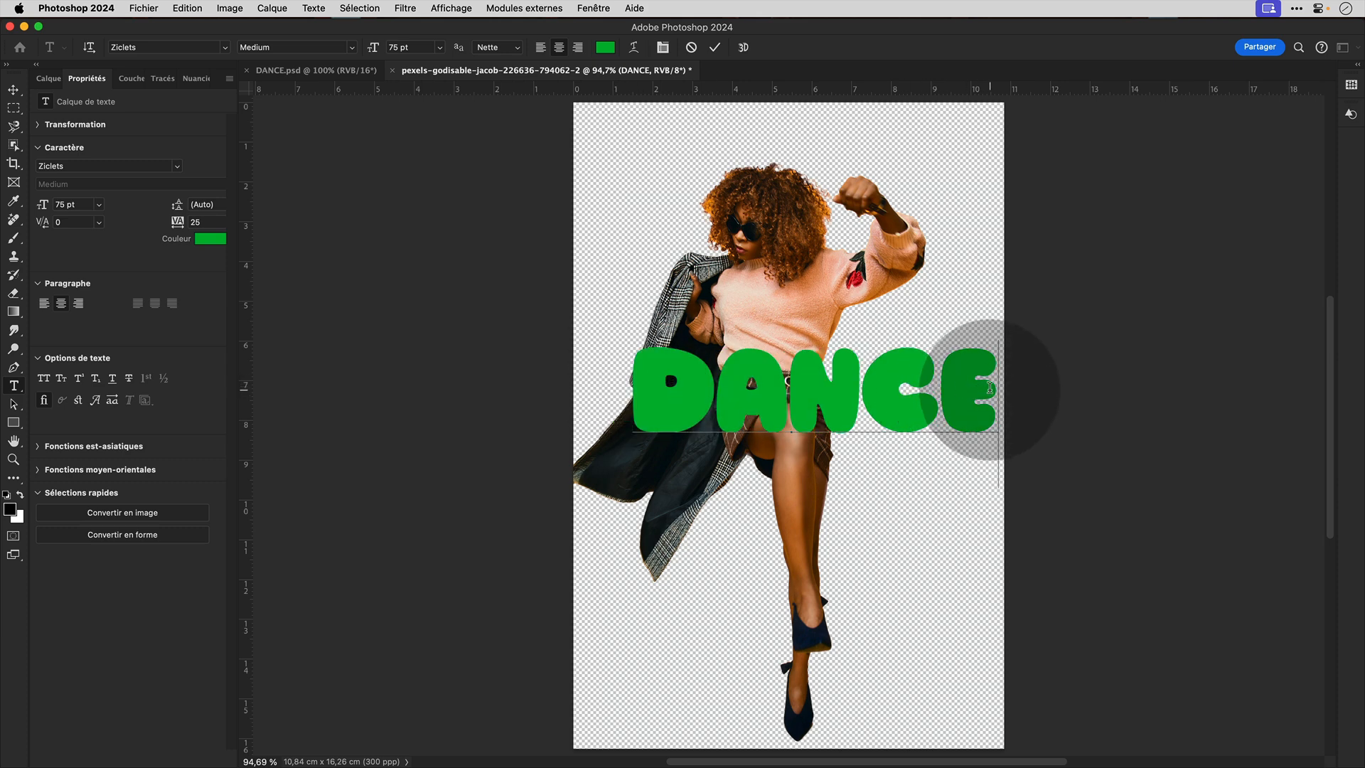
left_click(177, 227)
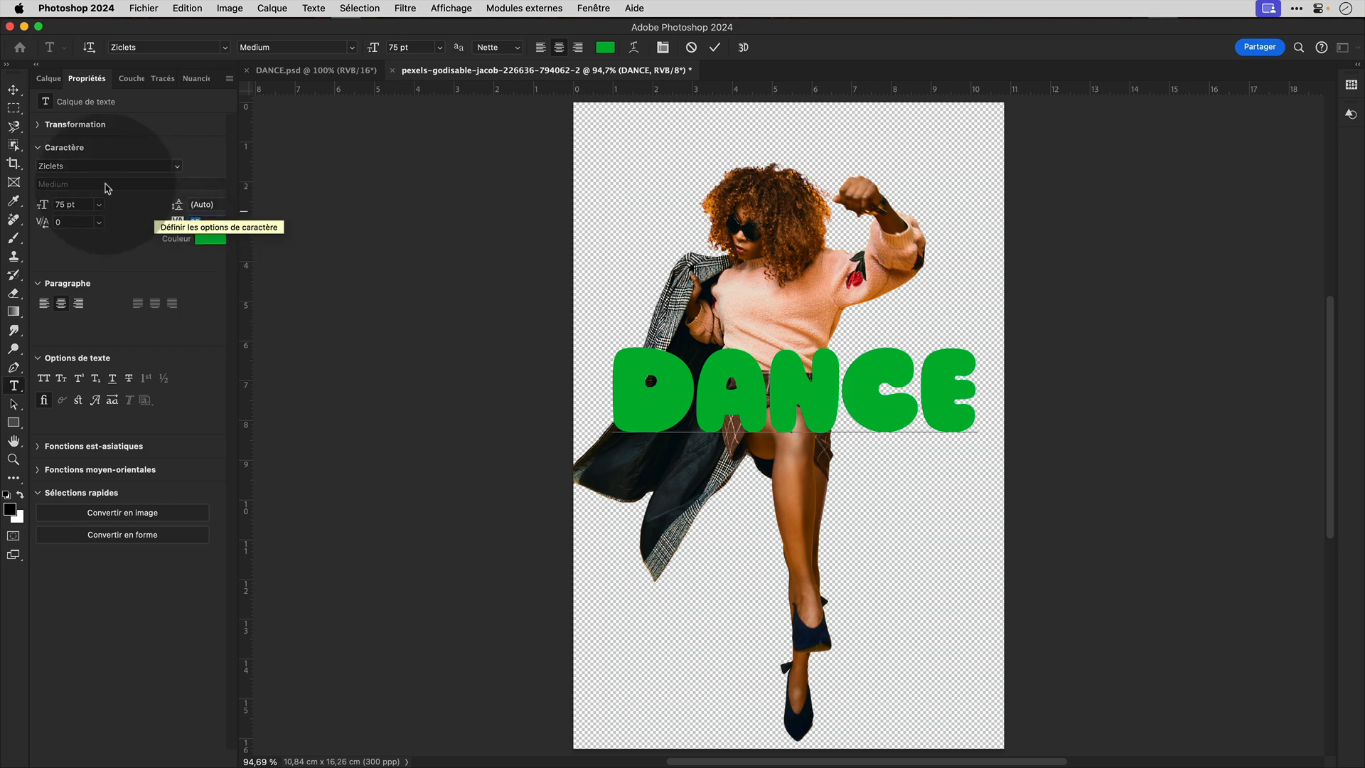
left_click(14, 91)
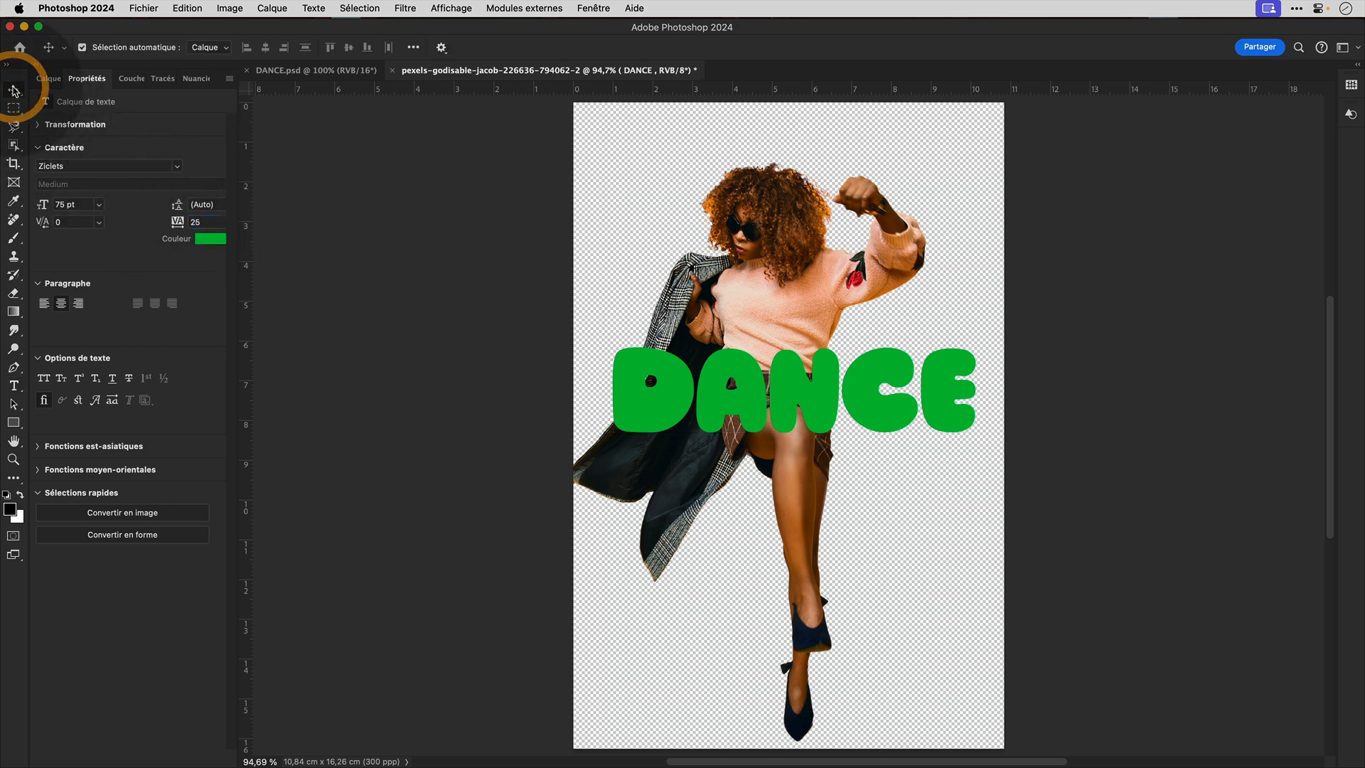
left_click(13, 389)
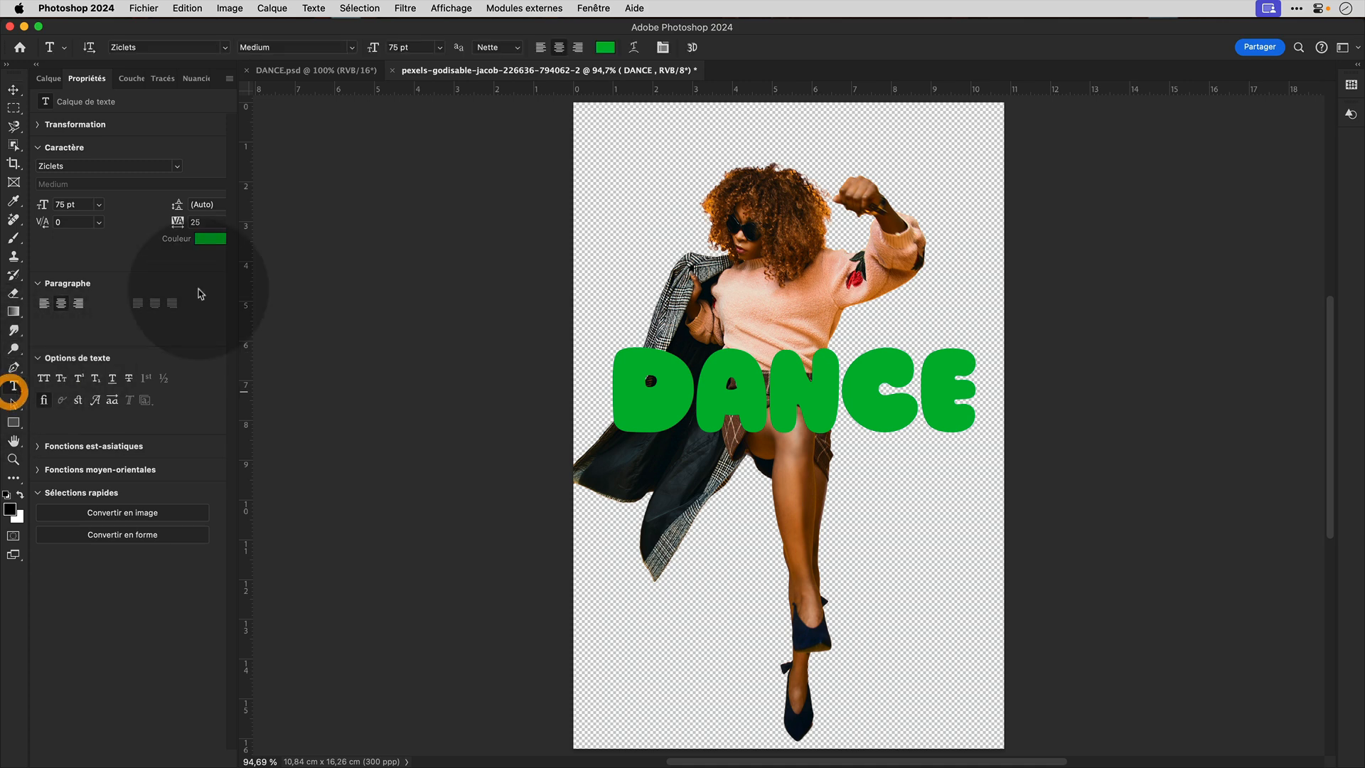
left_click(635, 48)
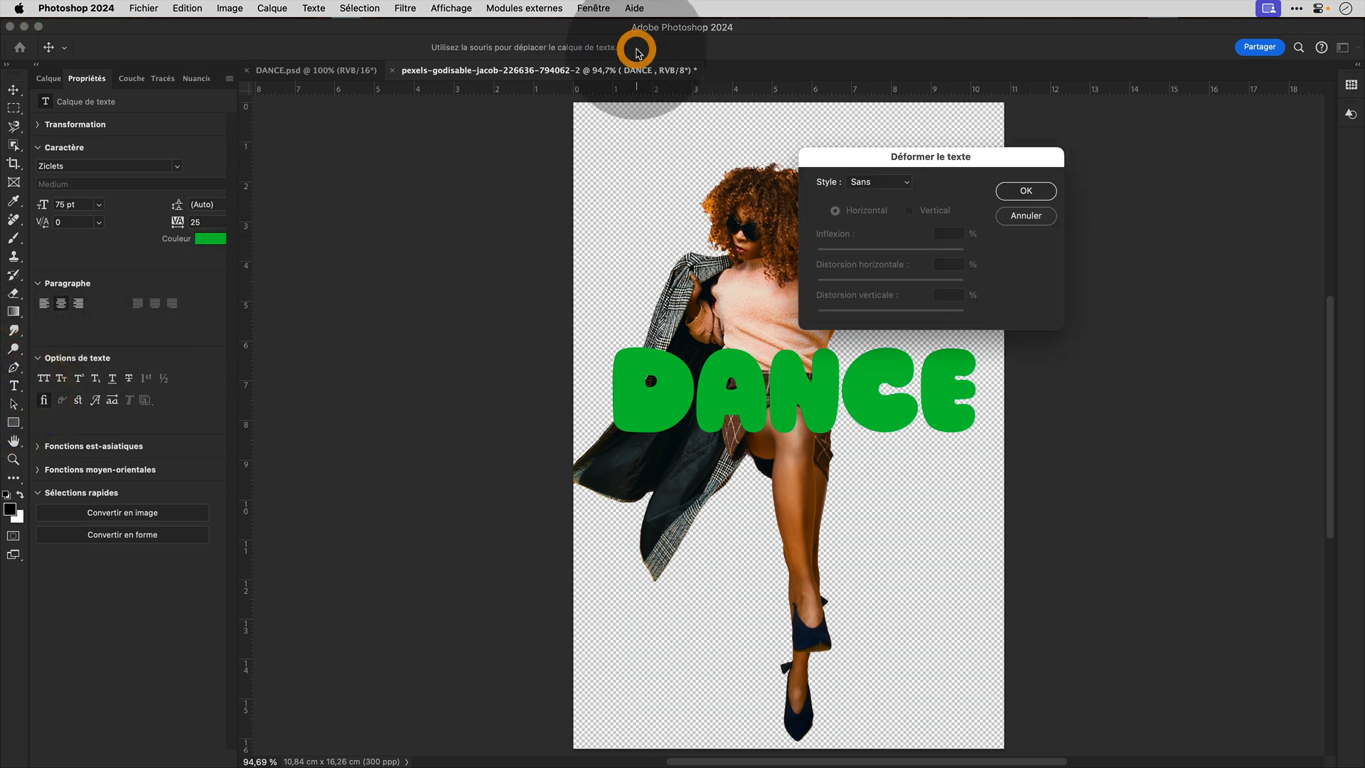
left_click(893, 178)
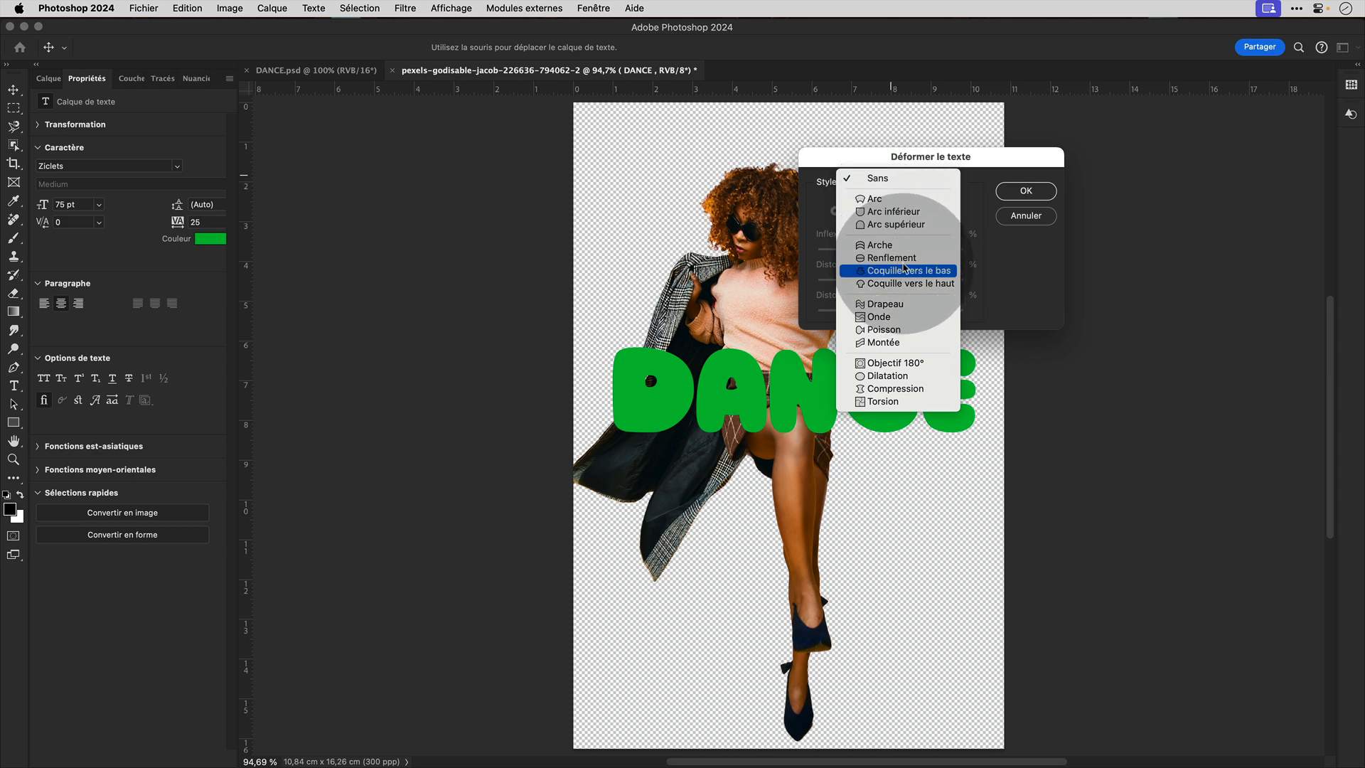
left_click(1051, 215)
left_click(1051, 215)
Put the DANCE text into free transform and apply the Cylinder warp to it.
left_click(14, 92)
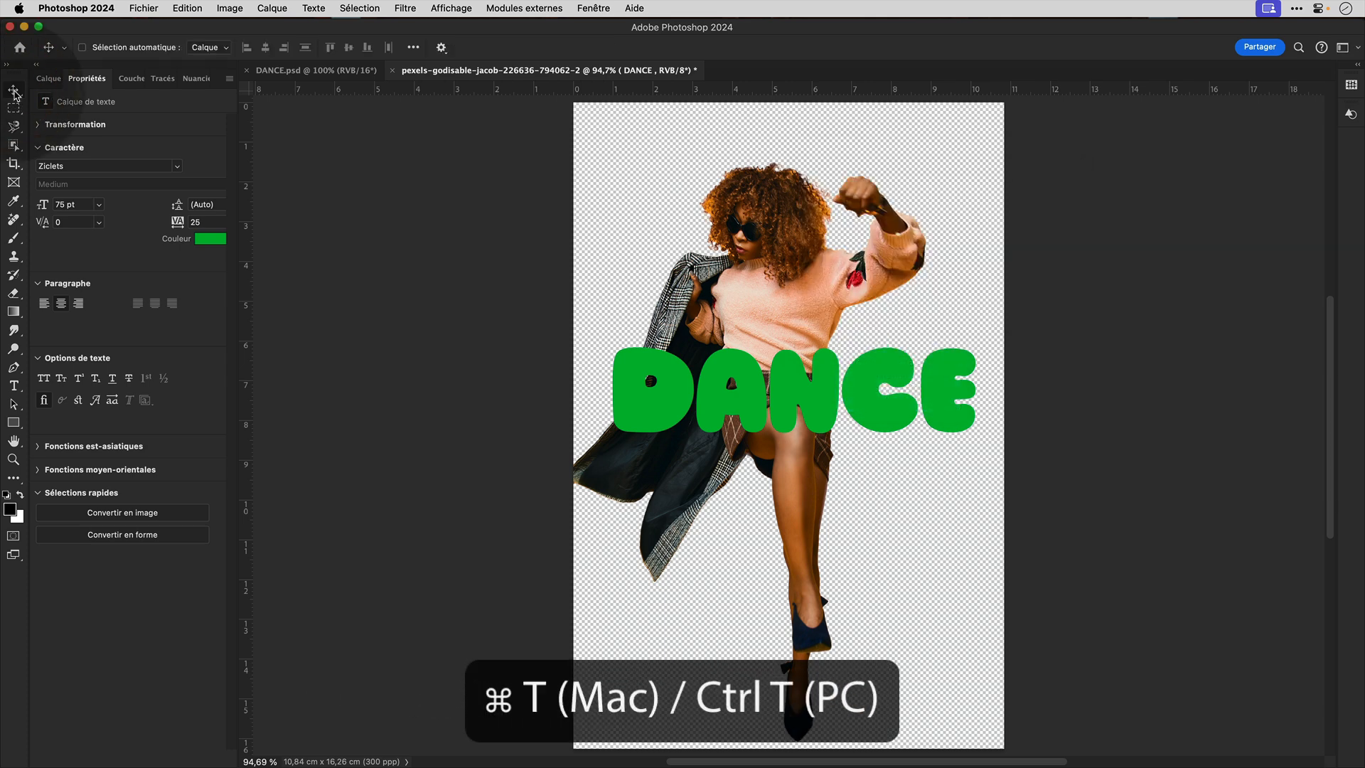
key("super+t")
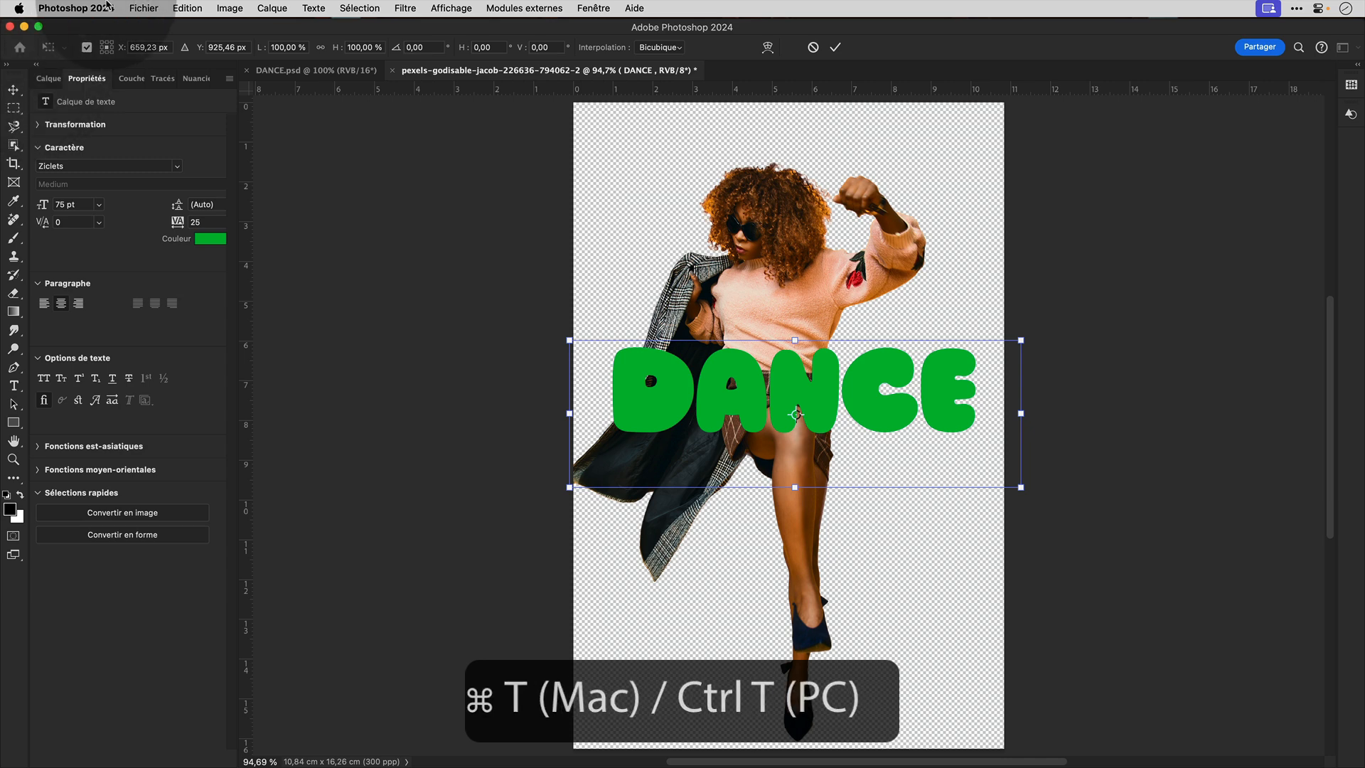
left_click(782, 50)
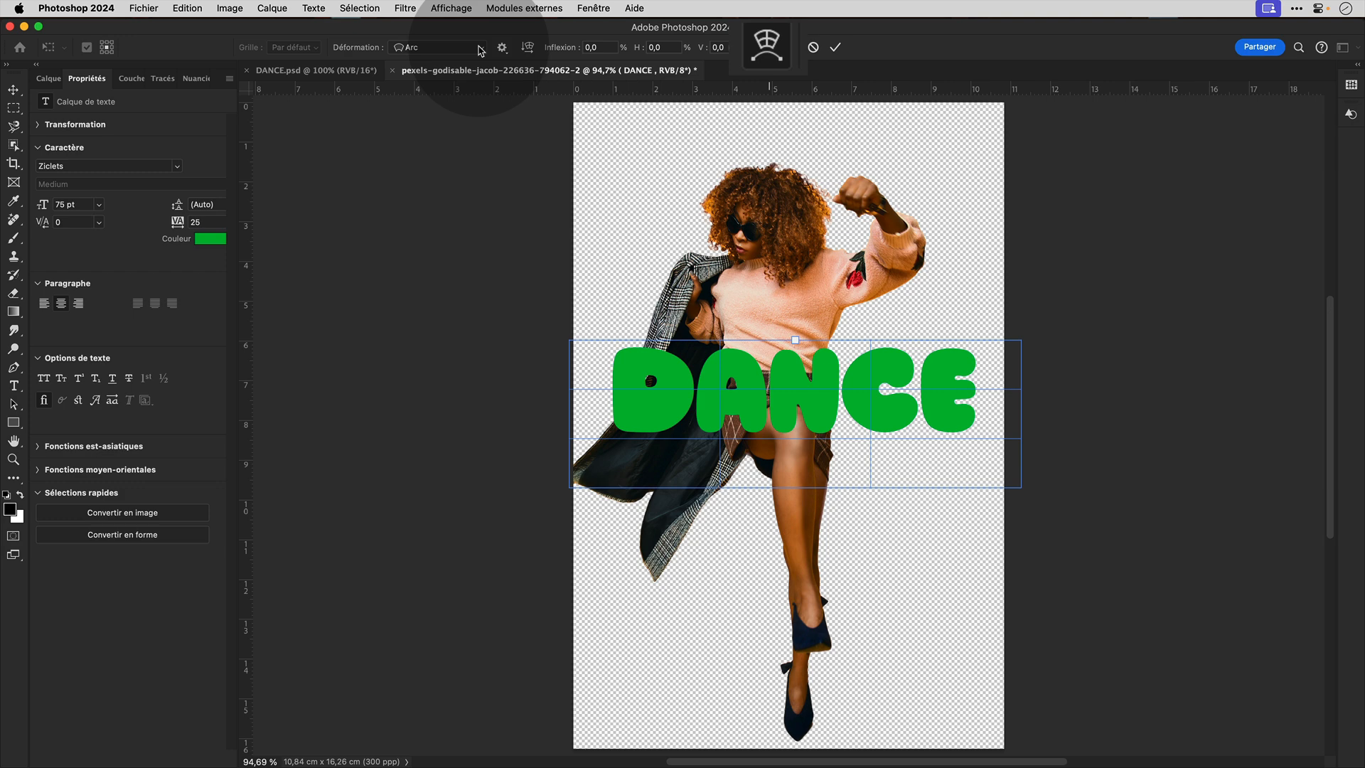
left_click(439, 47)
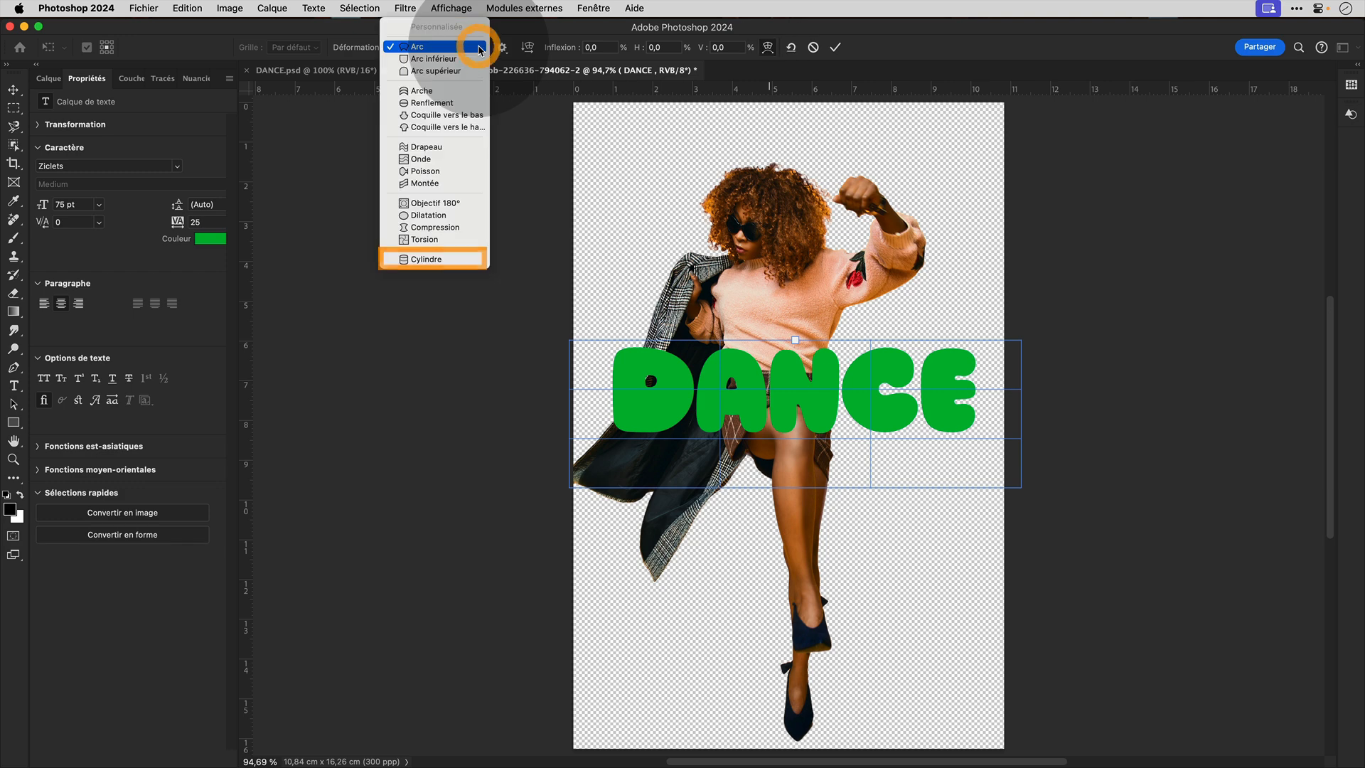
left_click(430, 261)
Narrow the cylinder from both sides, bend the DANCE text into a downward curve, commit it and move it up over the woman's hips.
left_click_drag(1021, 339, 944, 343)
left_click_drag(569, 488, 601, 489)
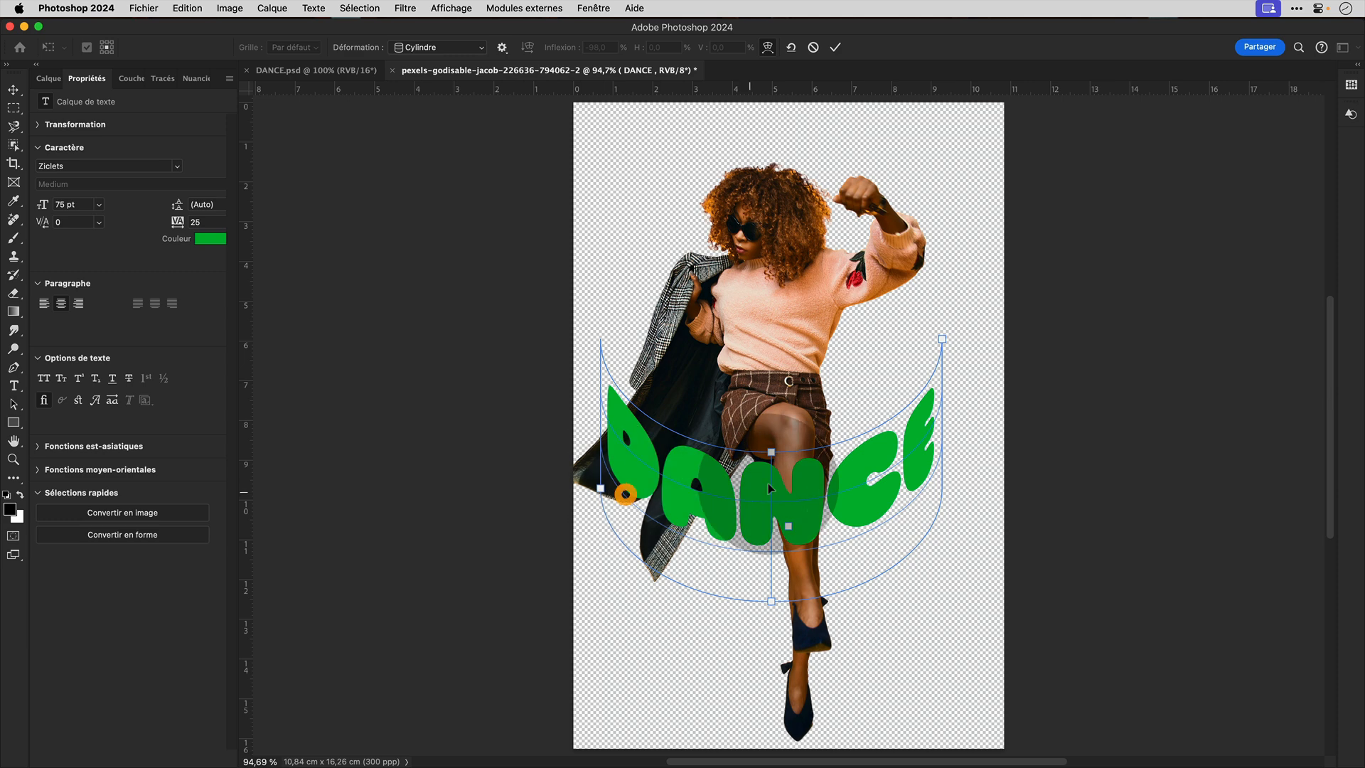
left_click_drag(770, 427, 771, 421)
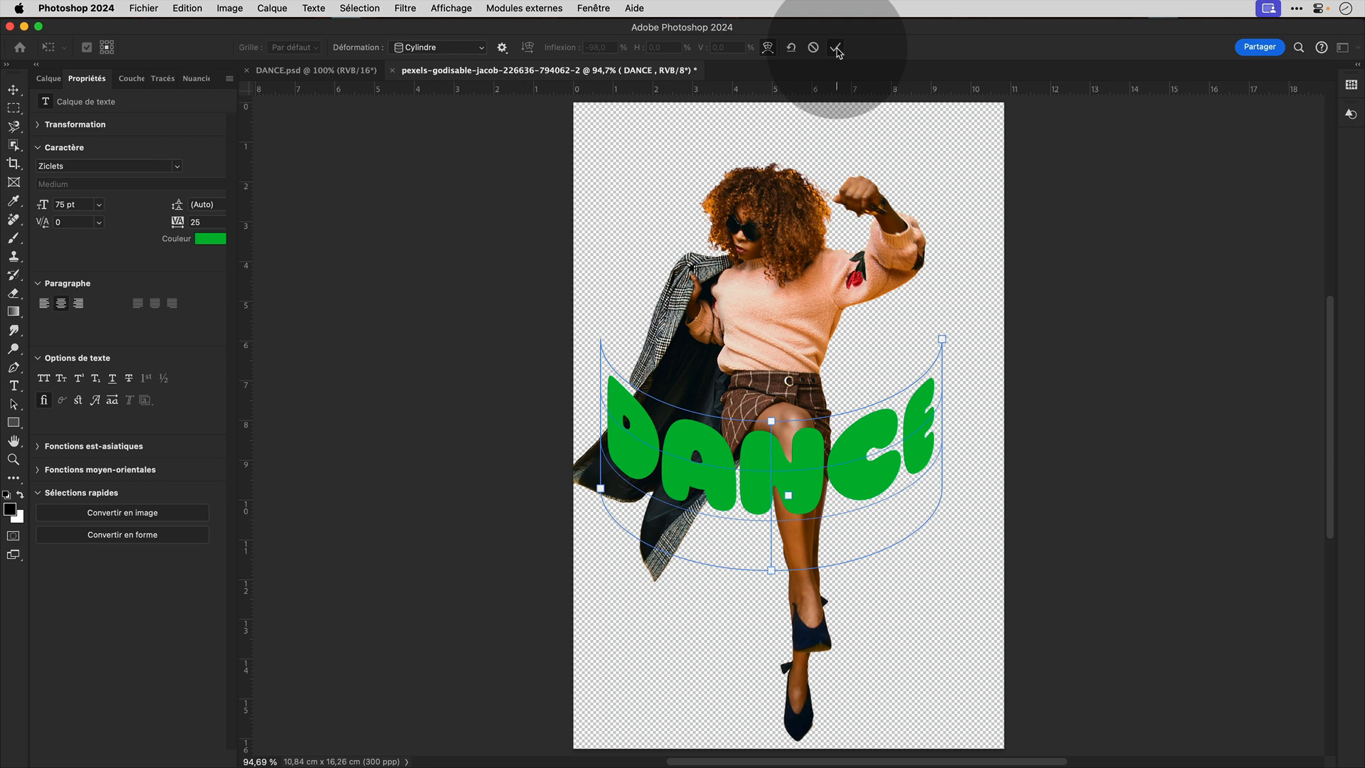
left_click(836, 48)
left_click_drag(807, 498, 790, 451)
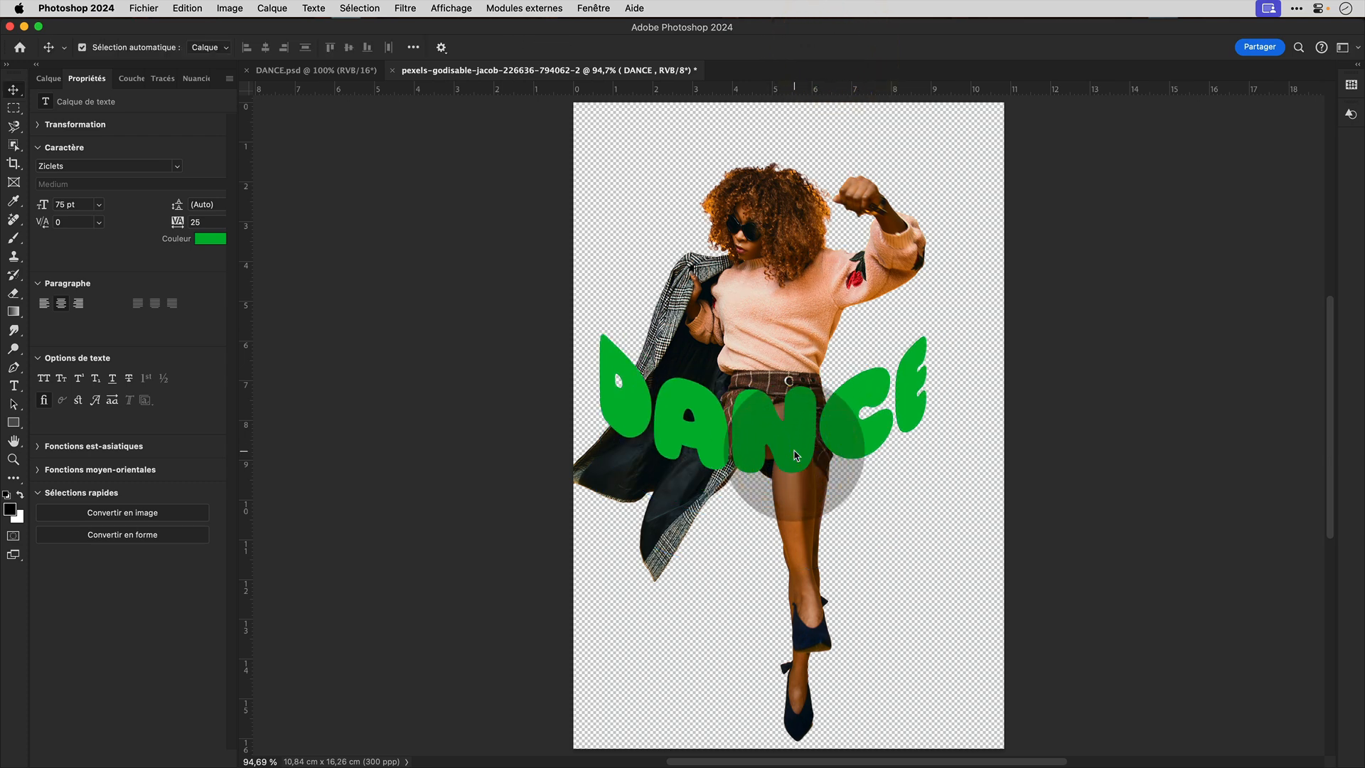
Duplicate the DANCE text layer and bend the copy's cylinder warp upward into an arch across the woman's head and shoulders.
left_click(44, 80)
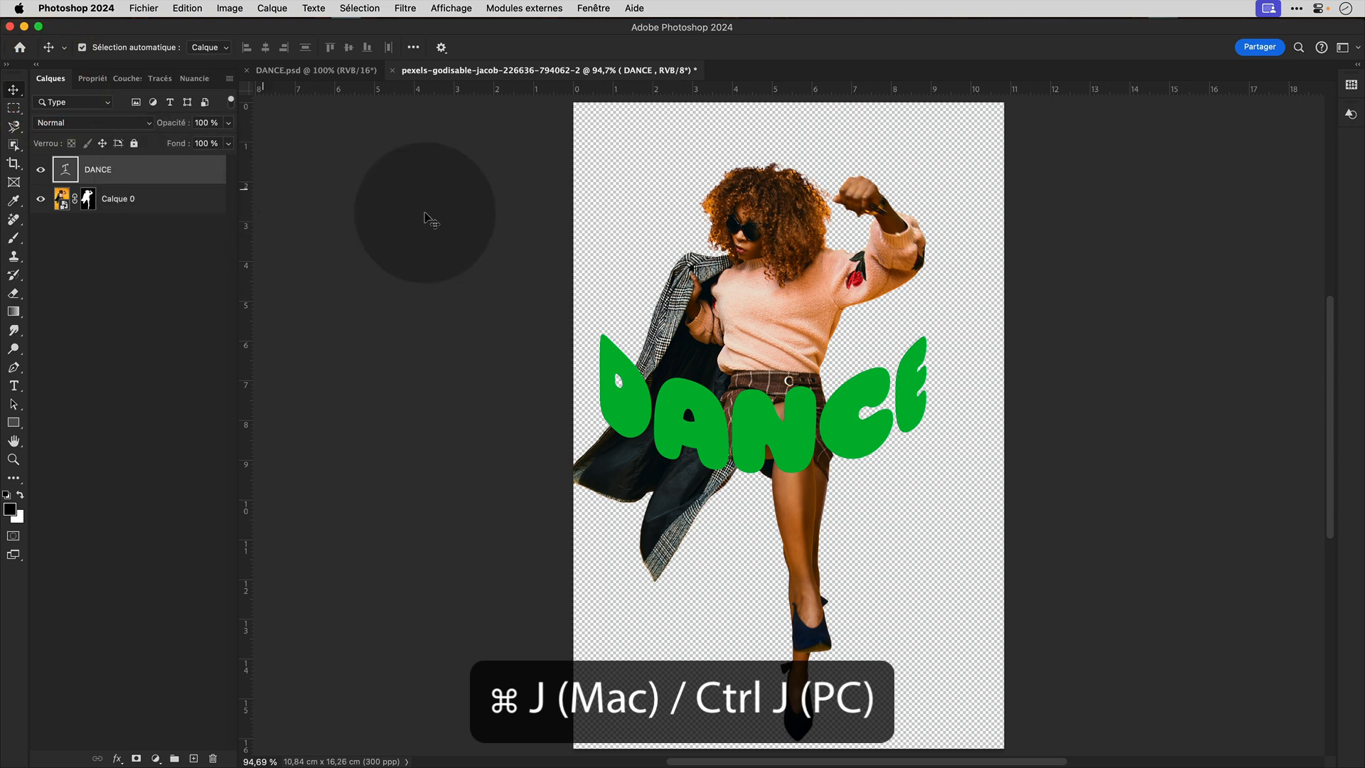
key("super+j")
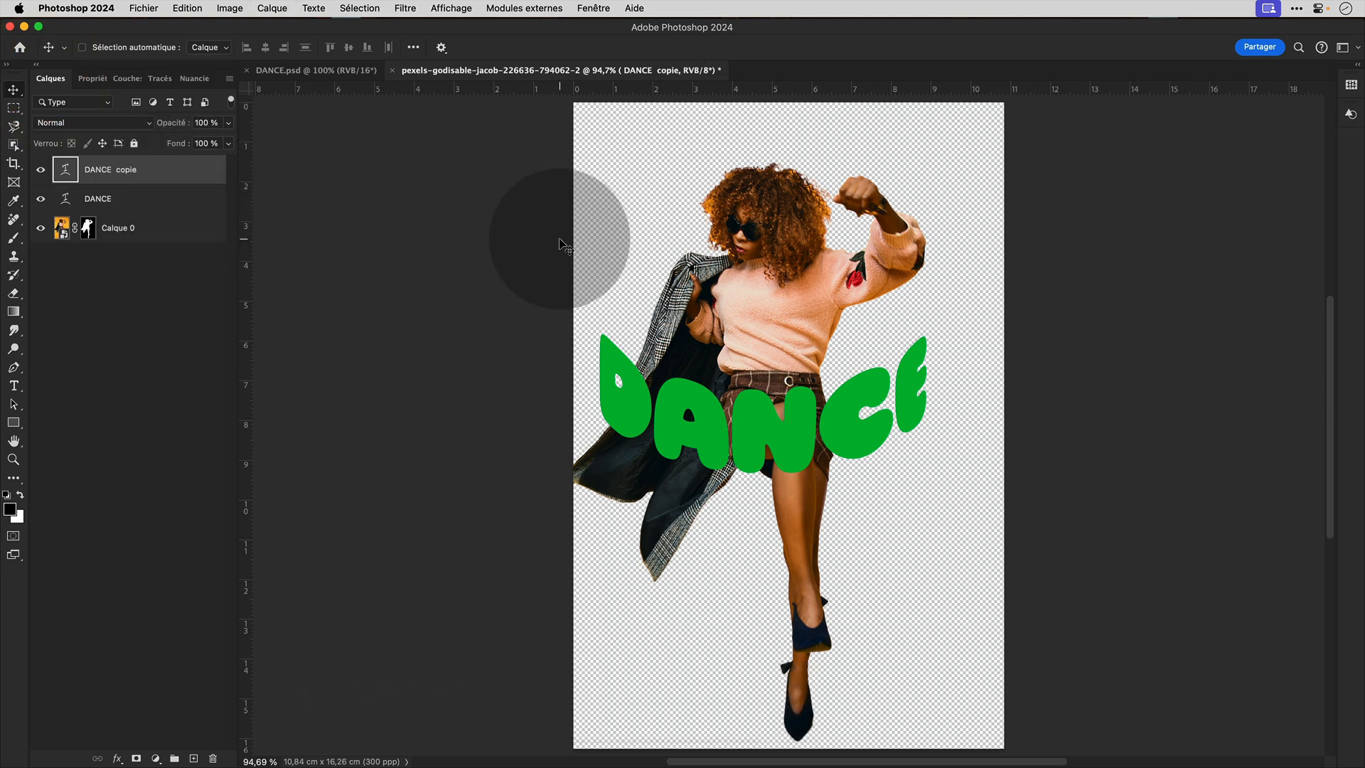
key("super+t")
left_click(768, 47)
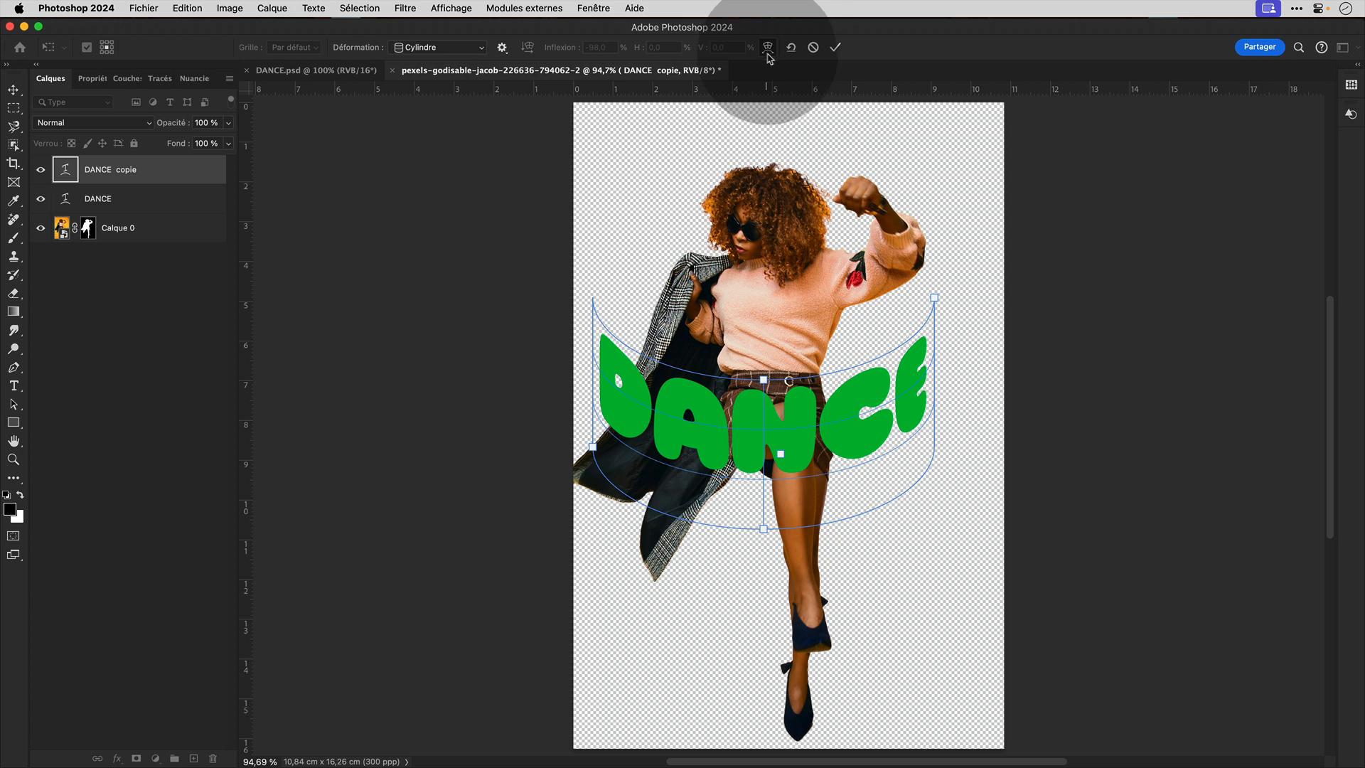
left_click_drag(763, 379, 751, 189)
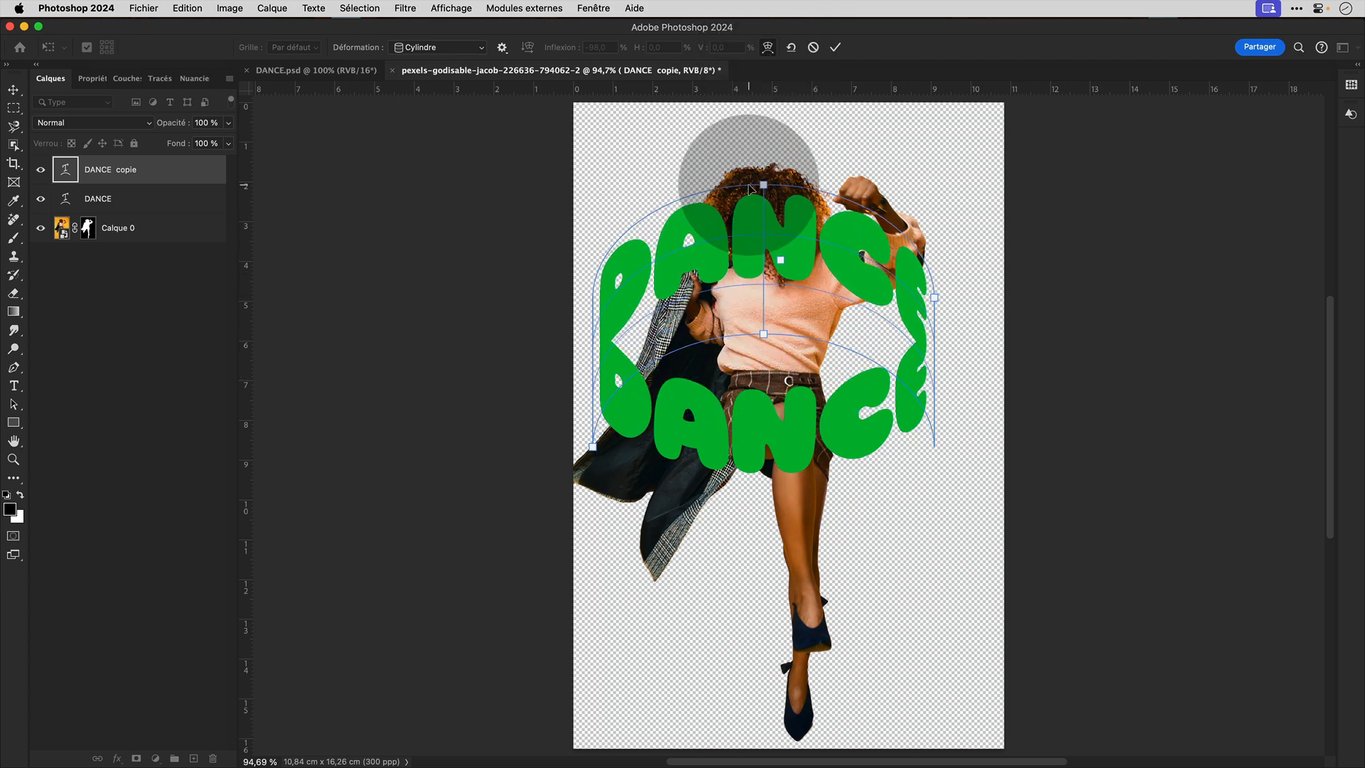
left_click(835, 48)
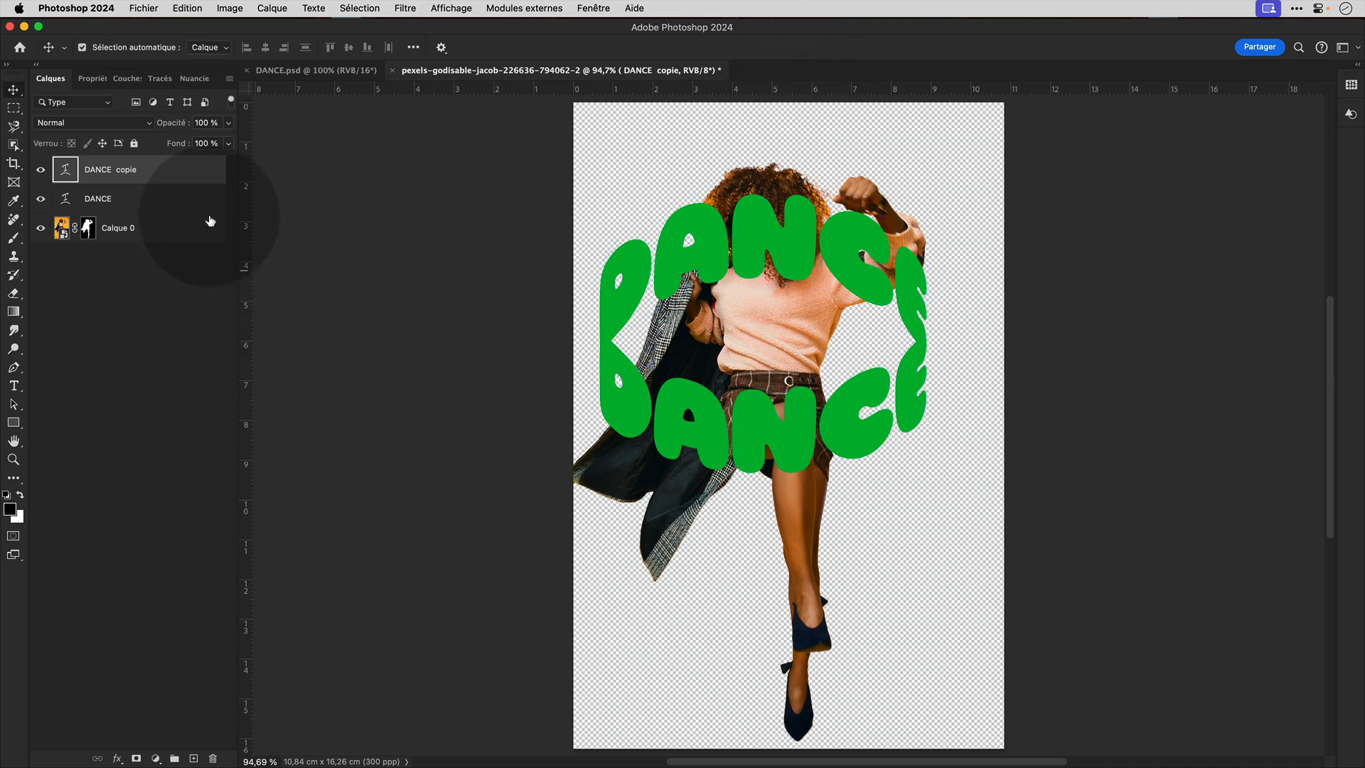
Place the DANCE copy layer behind the woman and move both DANCE texts lower so they form a ring around her.
left_click_drag(162, 173, 154, 242)
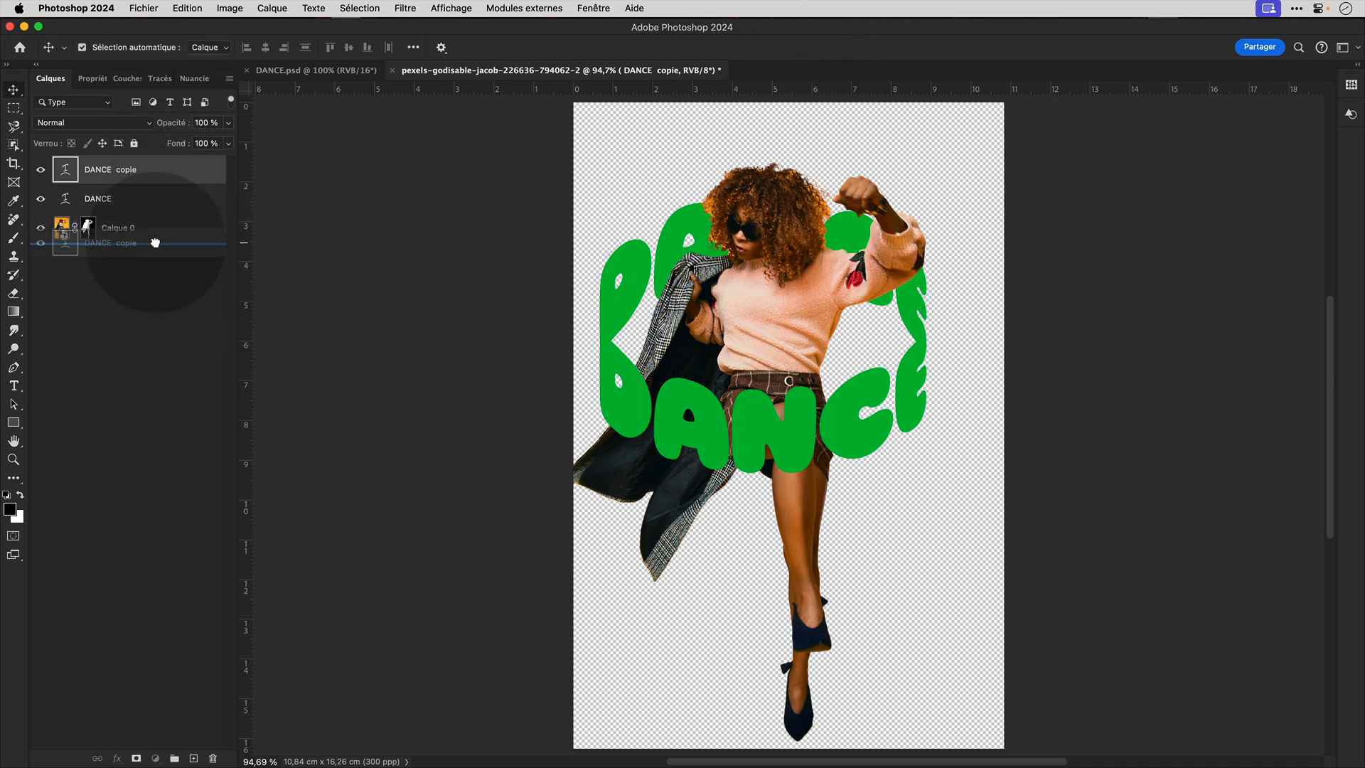
left_click_drag(796, 451, 783, 521)
left_click_drag(918, 320, 903, 366)
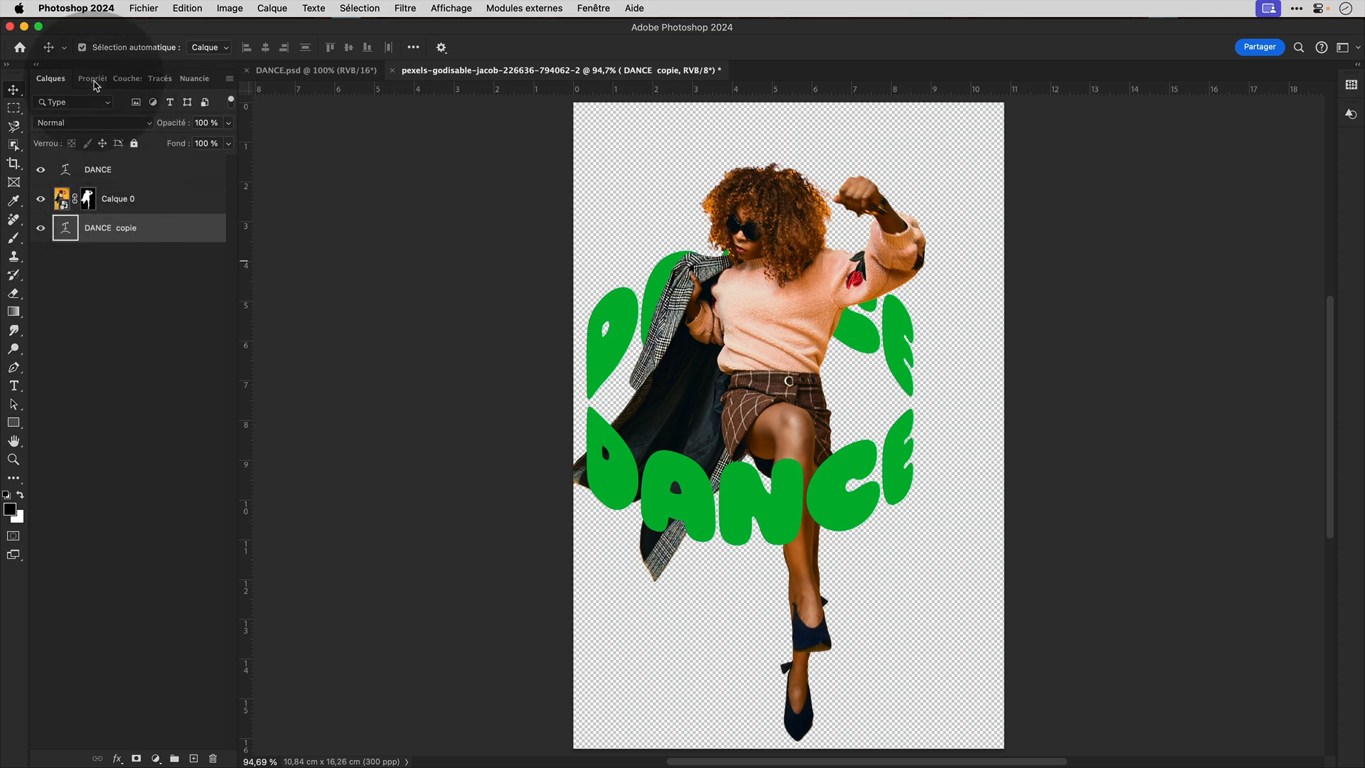
Change the colour of the DANCE text behind the woman to a darker green.
left_click(91, 78)
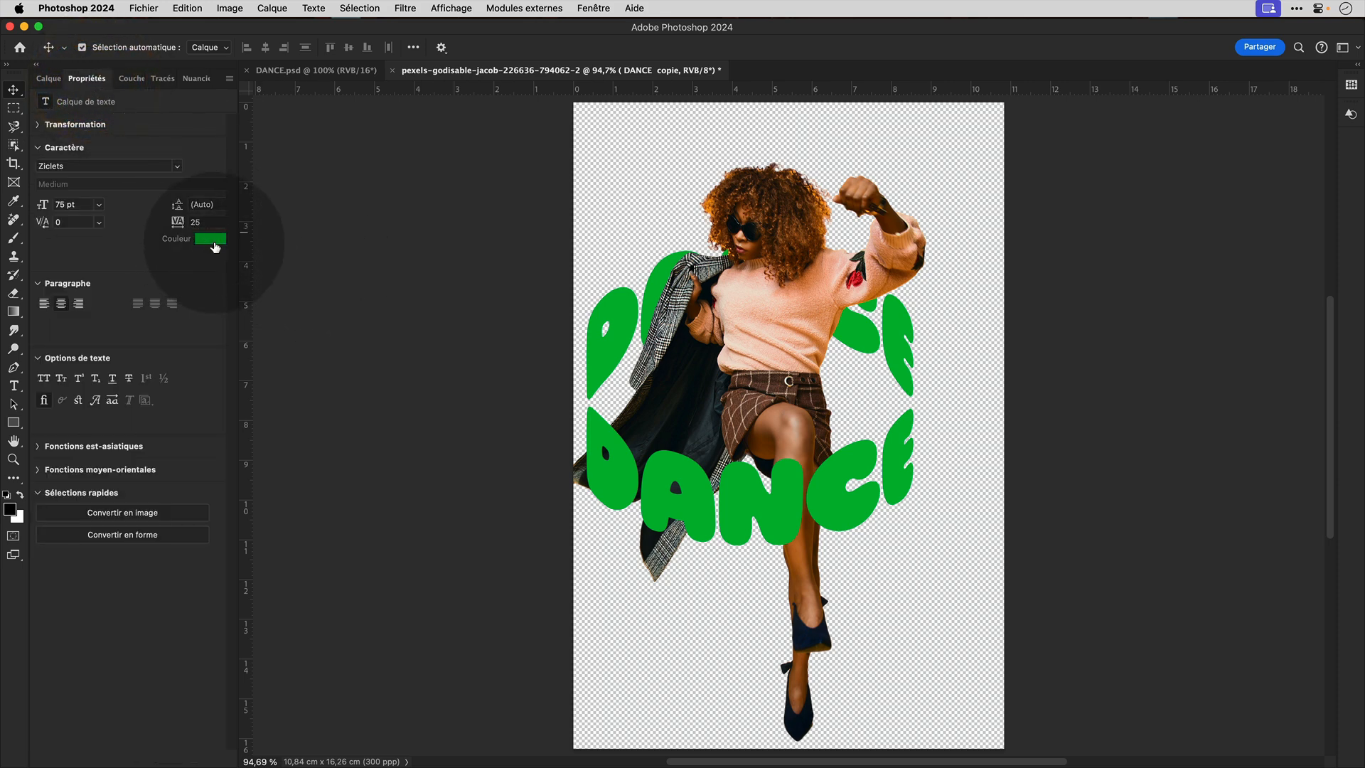
left_click(210, 238)
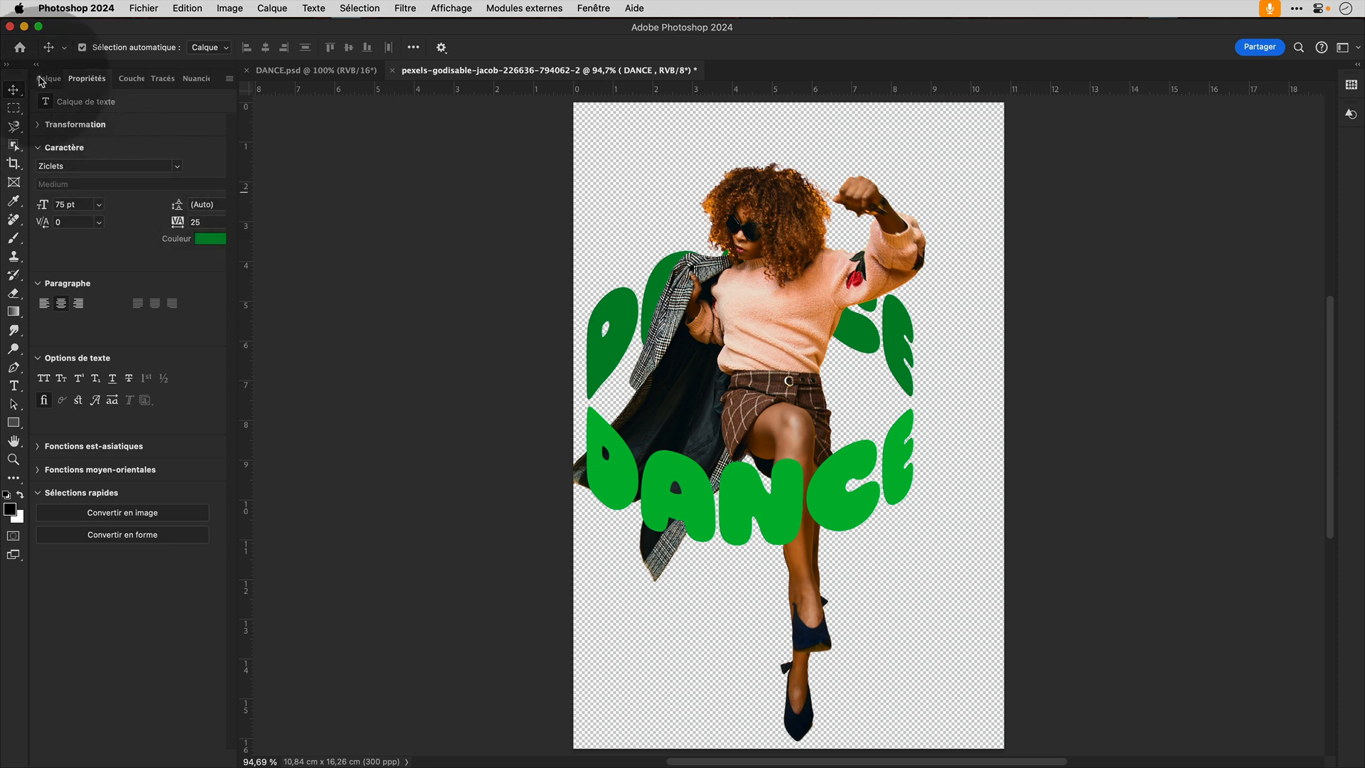
left_click(41, 80)
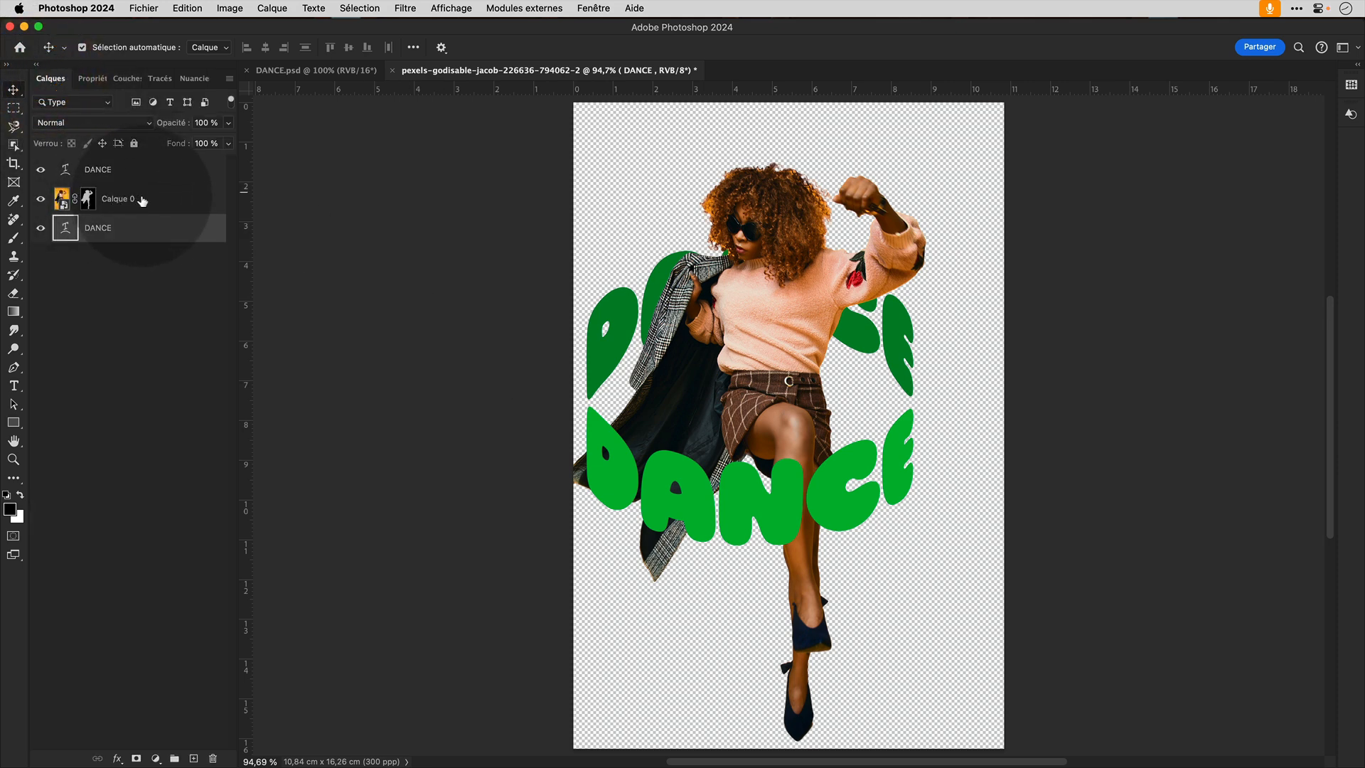
Disable the layer mask on the woman's photo layer and add a gradient fill layer above it.
left_click(143, 201)
left_click(91, 202, "shift")
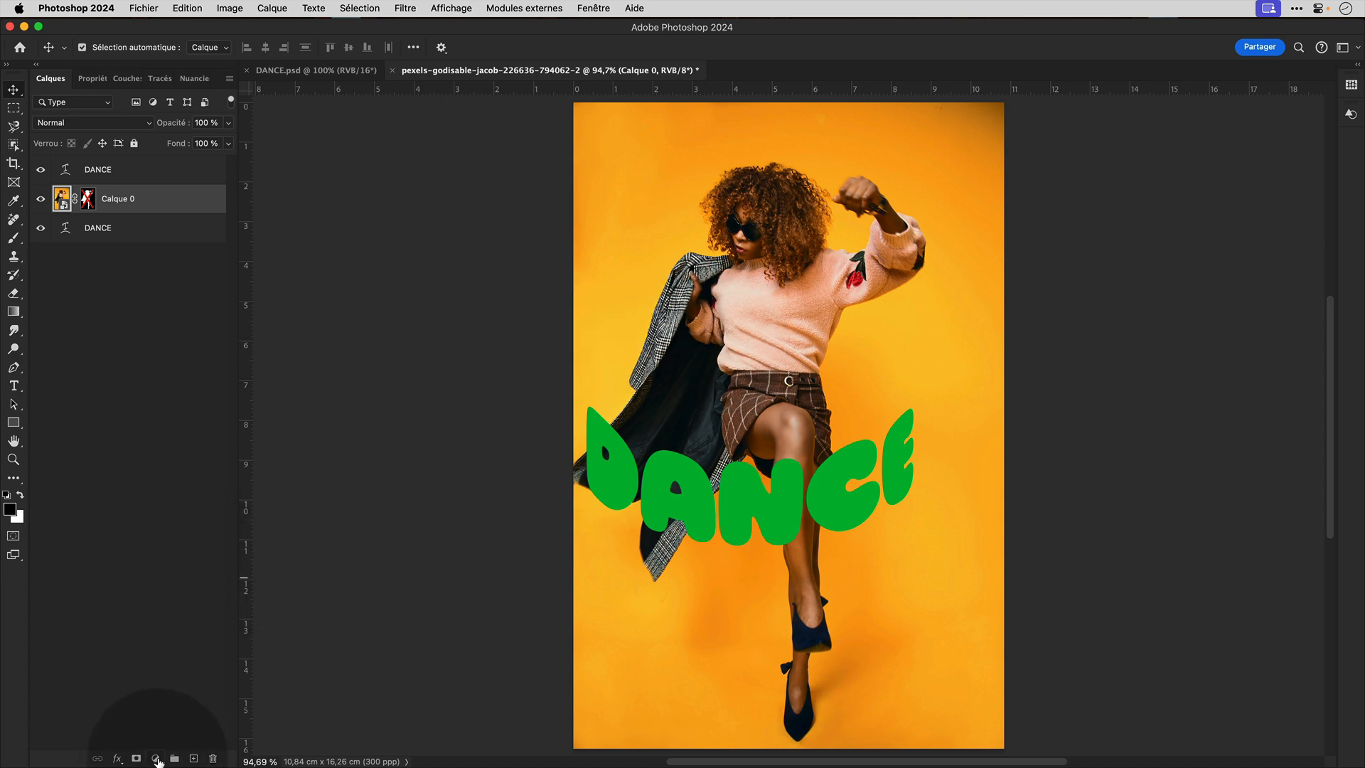
left_click(155, 758)
left_click(207, 475)
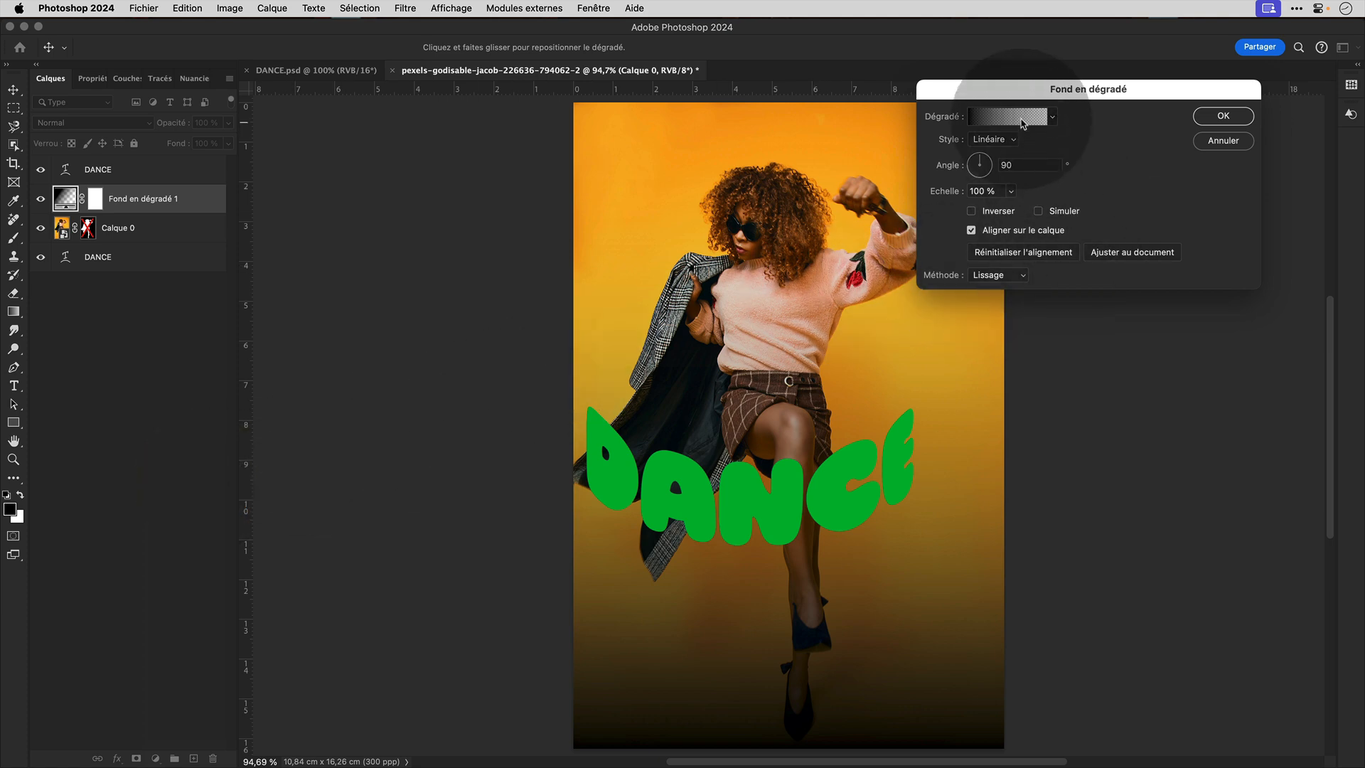
Set the gradient's colour stops to orange d6a134 and yellow e3be42 sampled from the photo background, and remove the transparent opacity stop.
left_click(1022, 121)
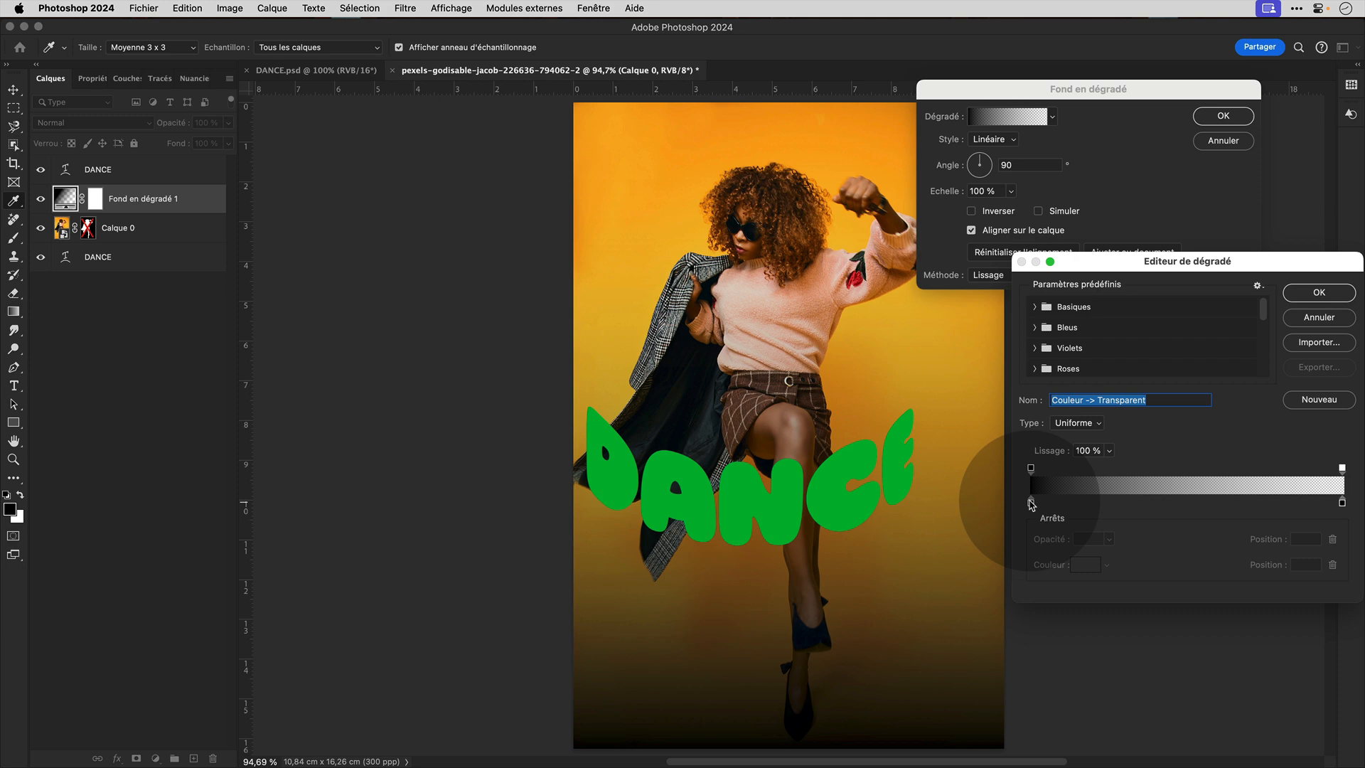
double_click(1030, 502)
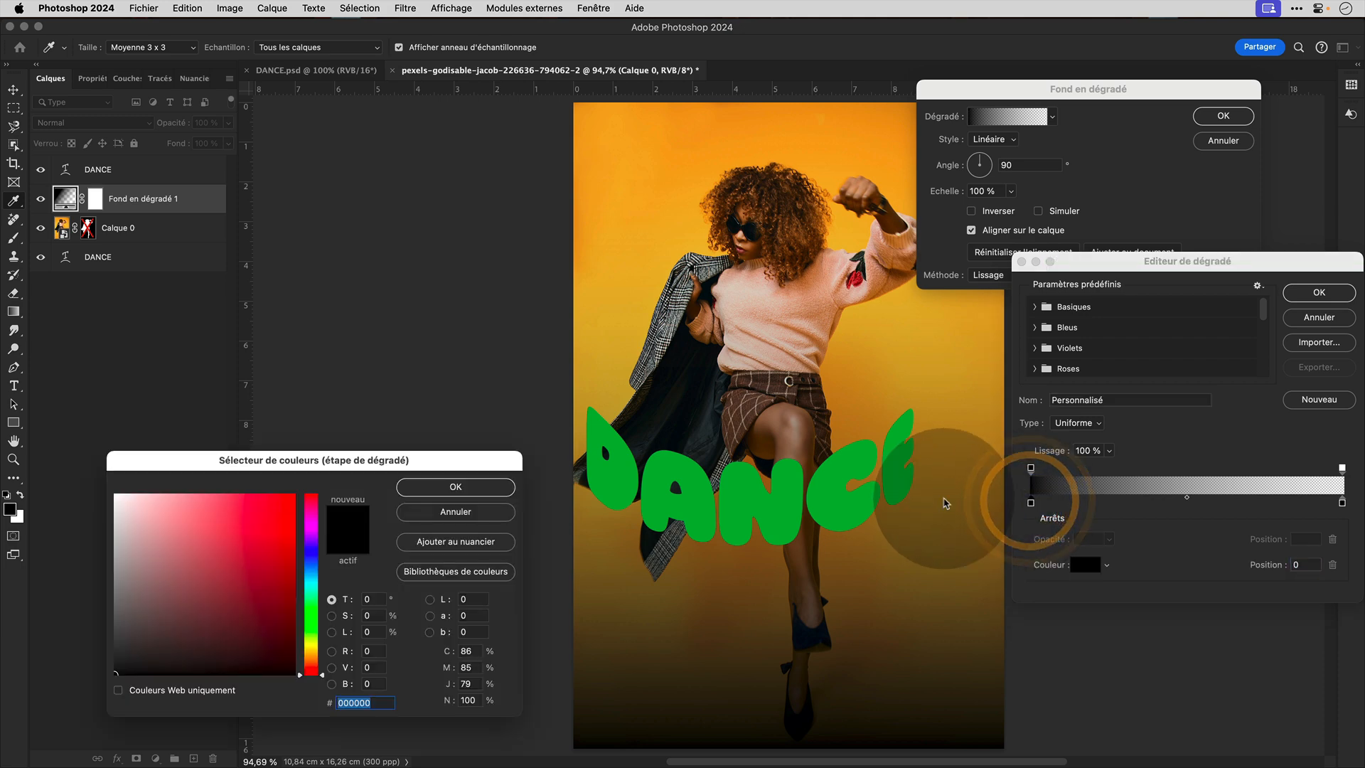
left_click(587, 122)
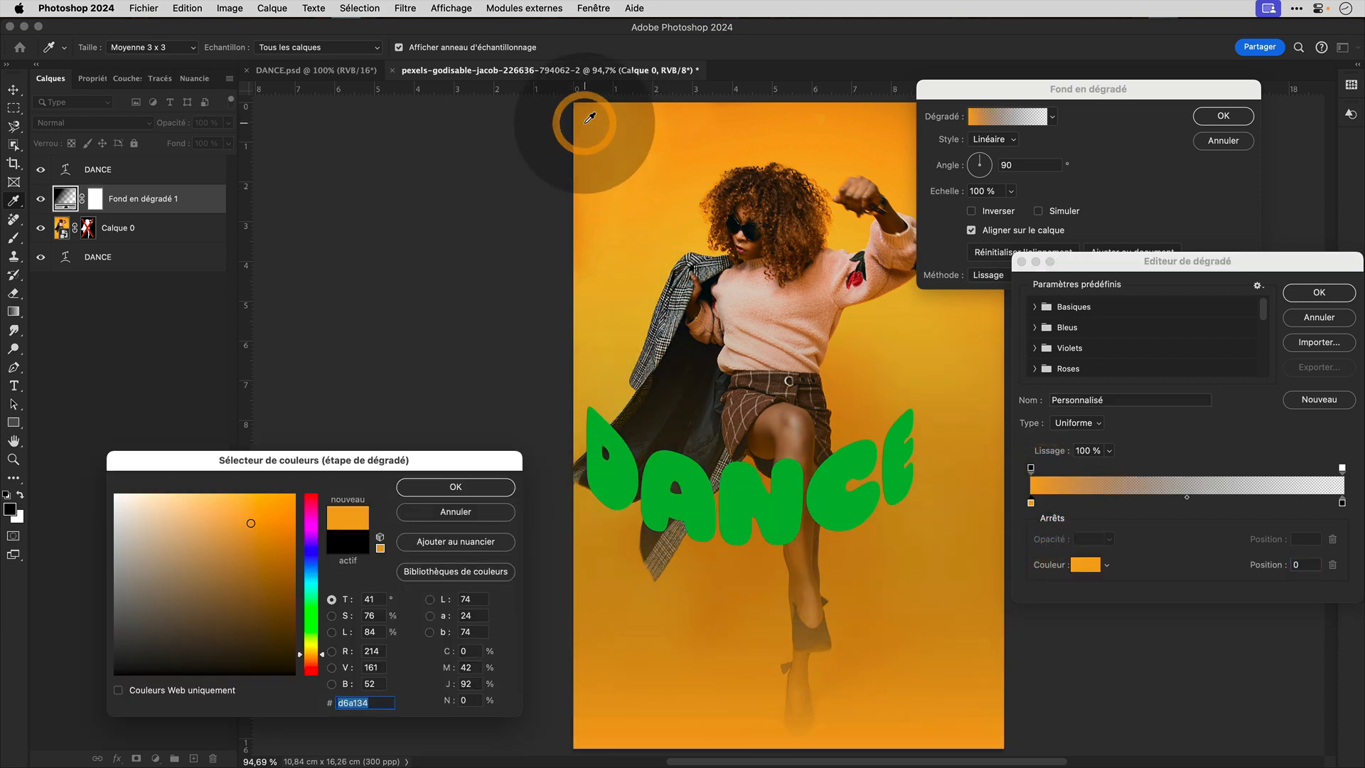
left_click(1343, 503)
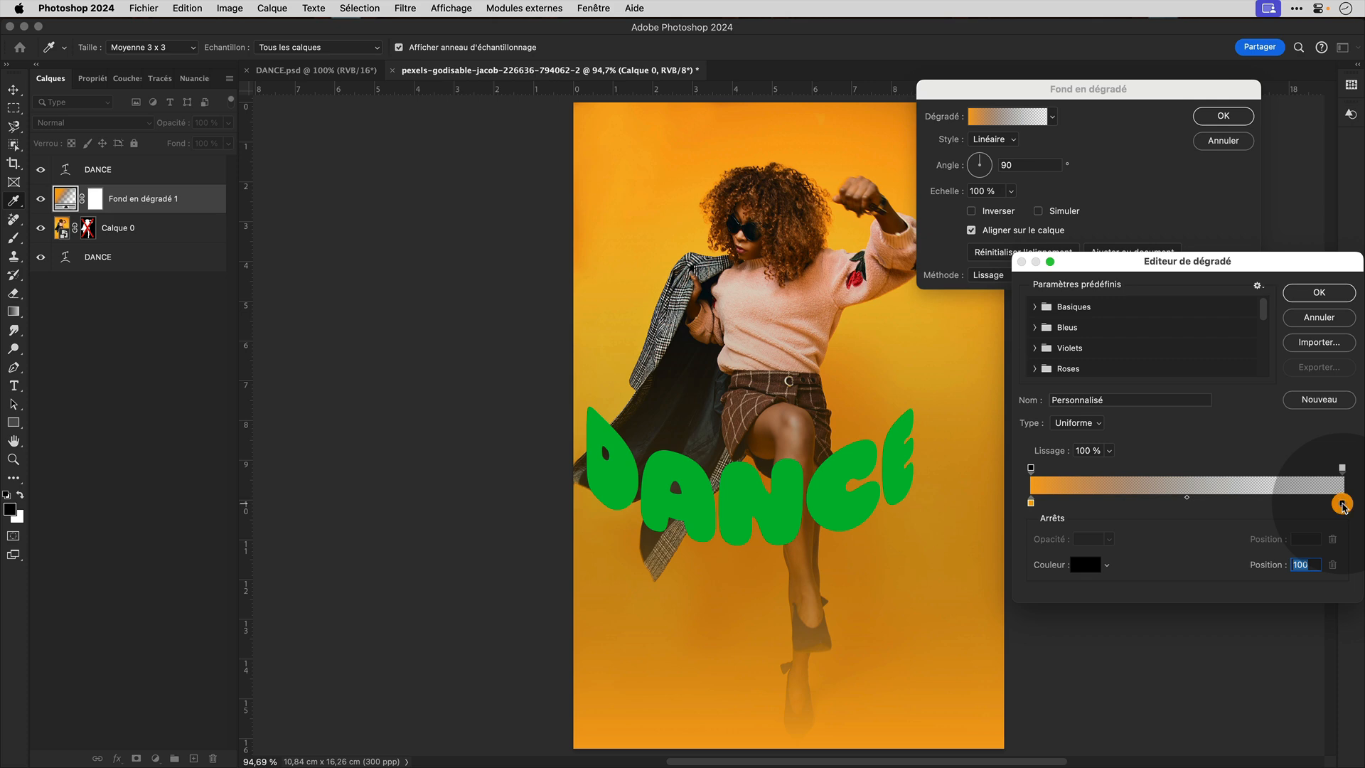
double_click(1342, 503)
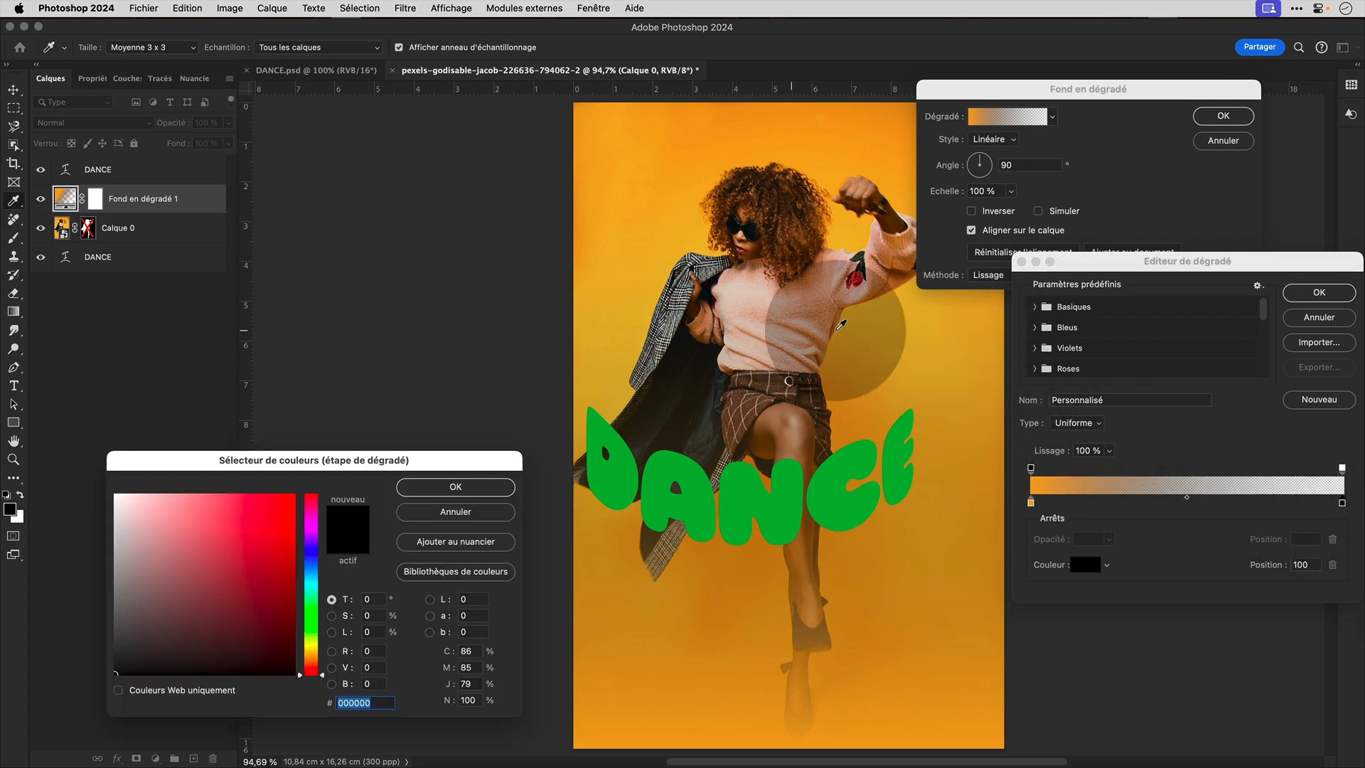
left_click(856, 313)
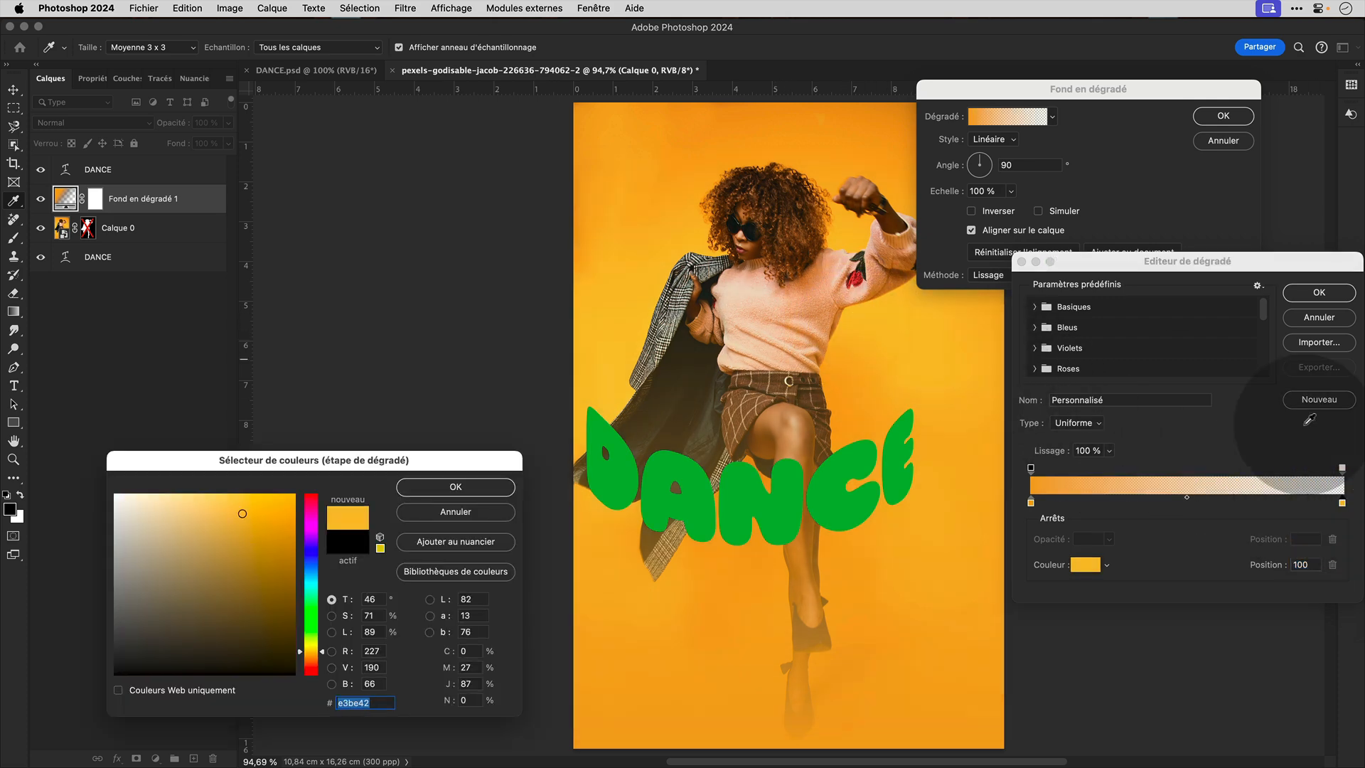
left_click_drag(1342, 467, 1342, 448)
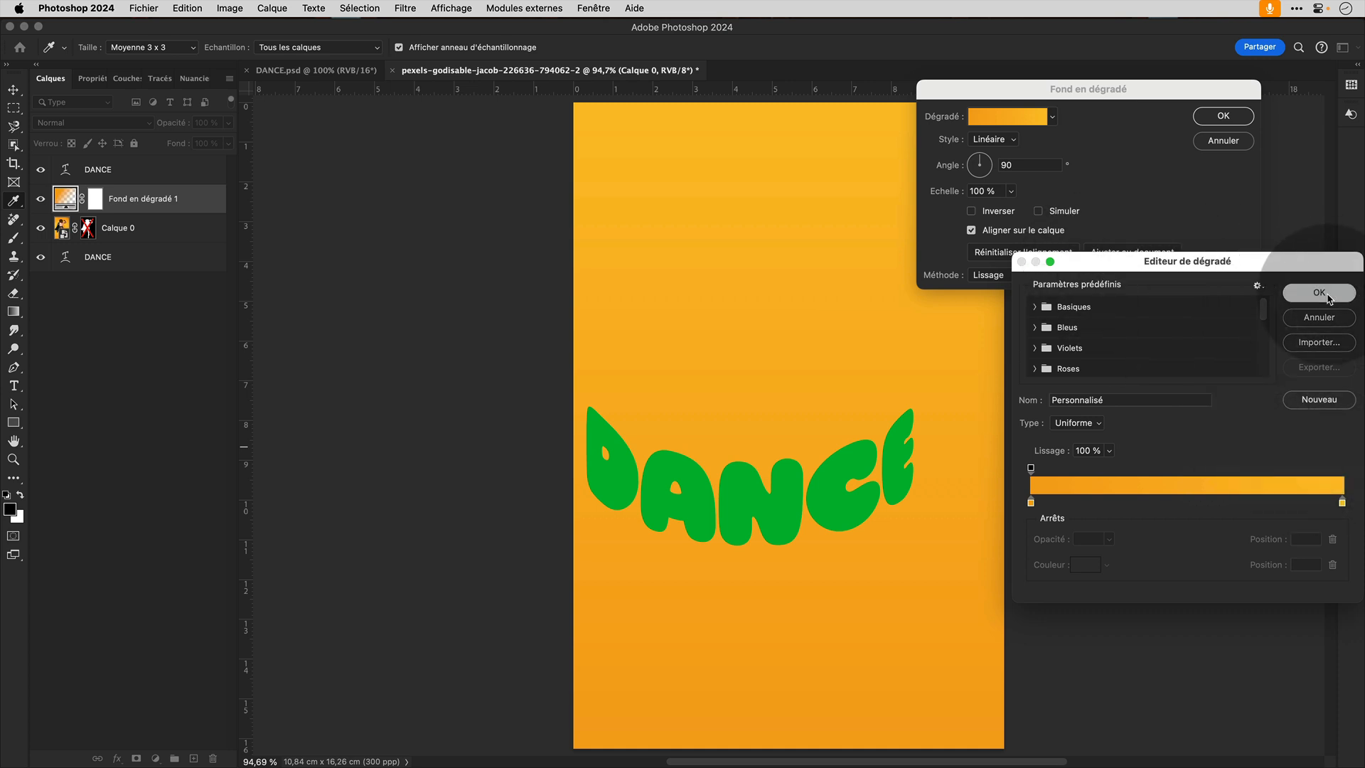
left_click(1327, 297)
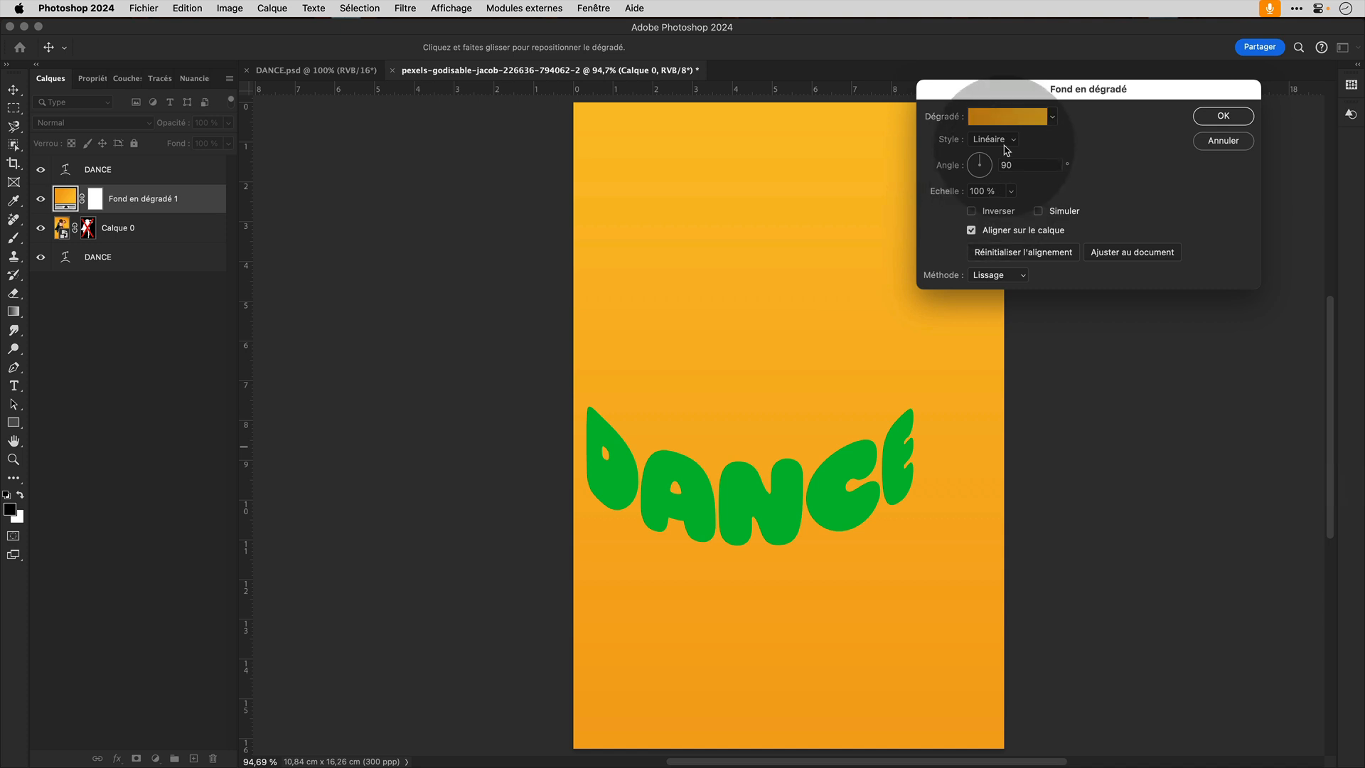
Set the gradient fill's style to Radial, reverse its colours and confirm the fill.
left_click(1015, 142)
left_click(992, 151)
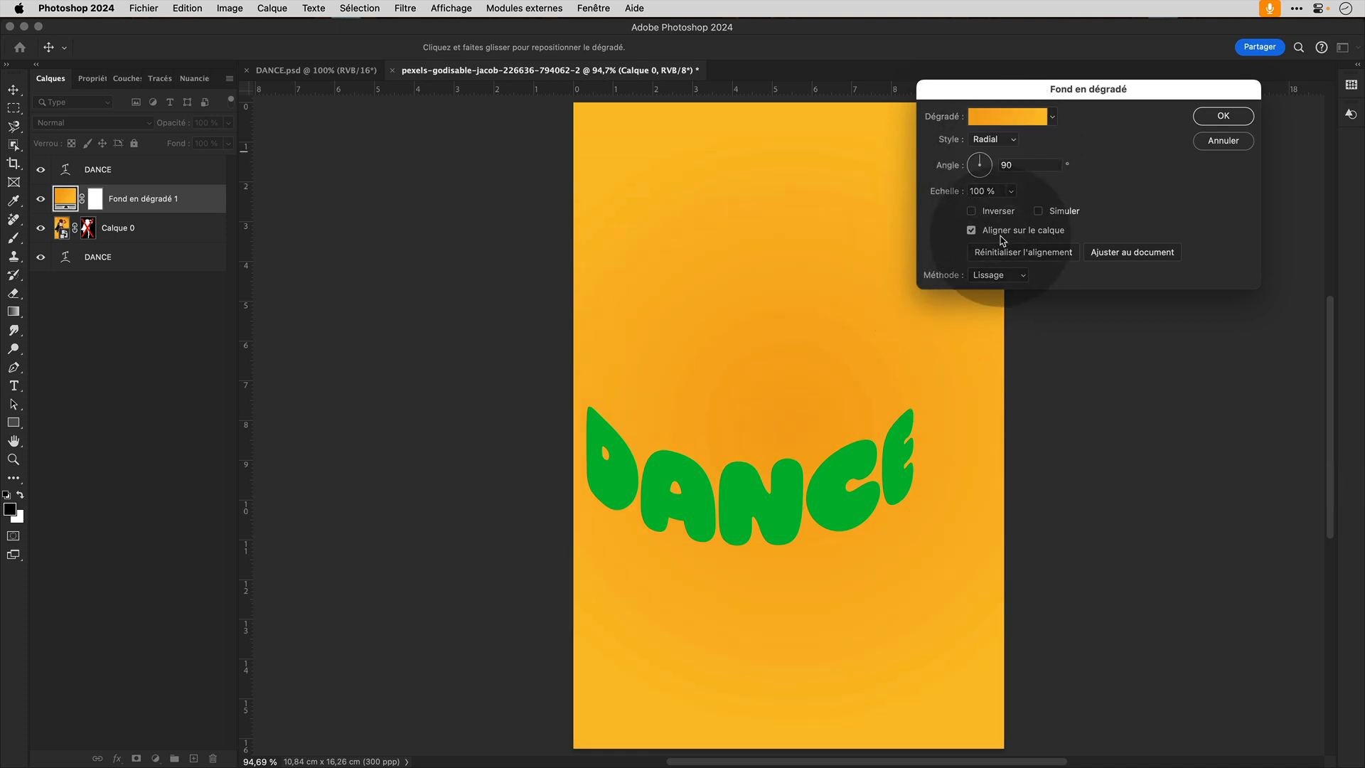
left_click(999, 212)
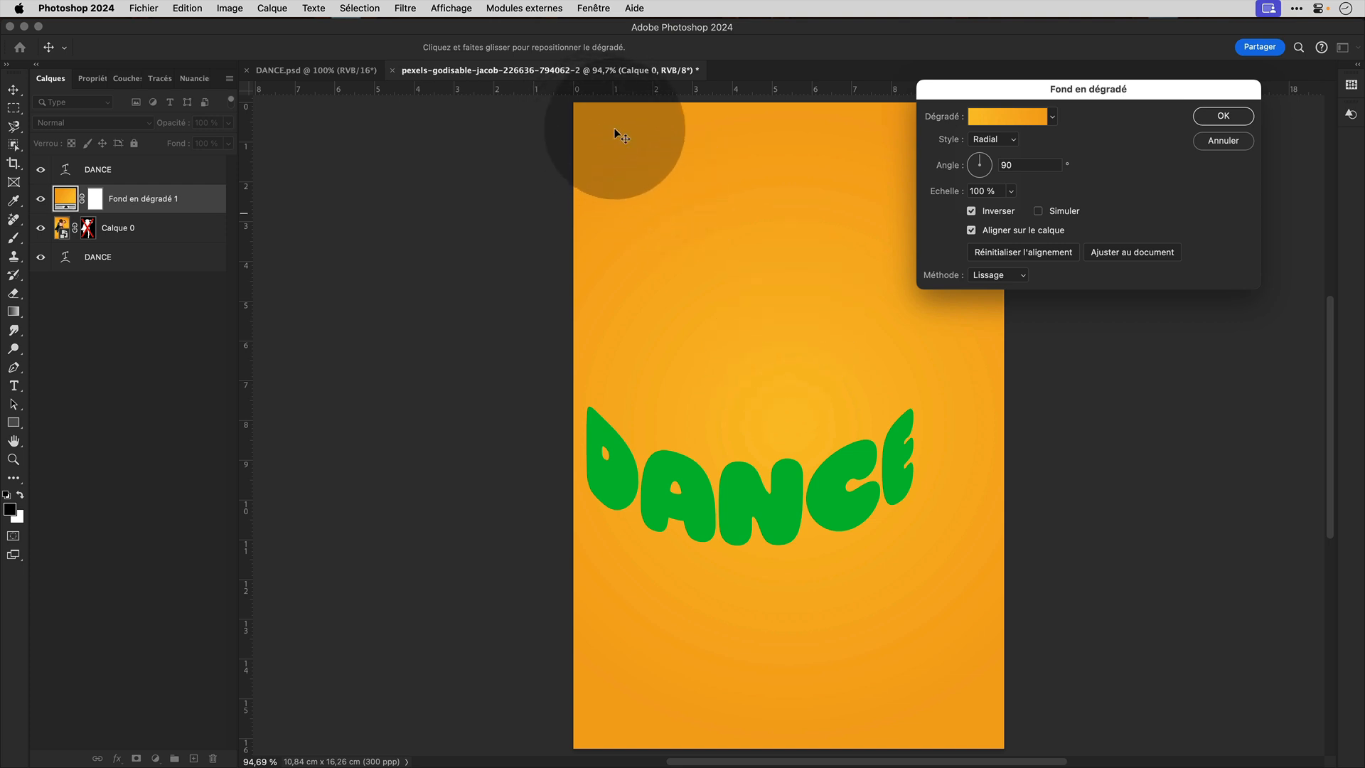
left_click(1223, 116)
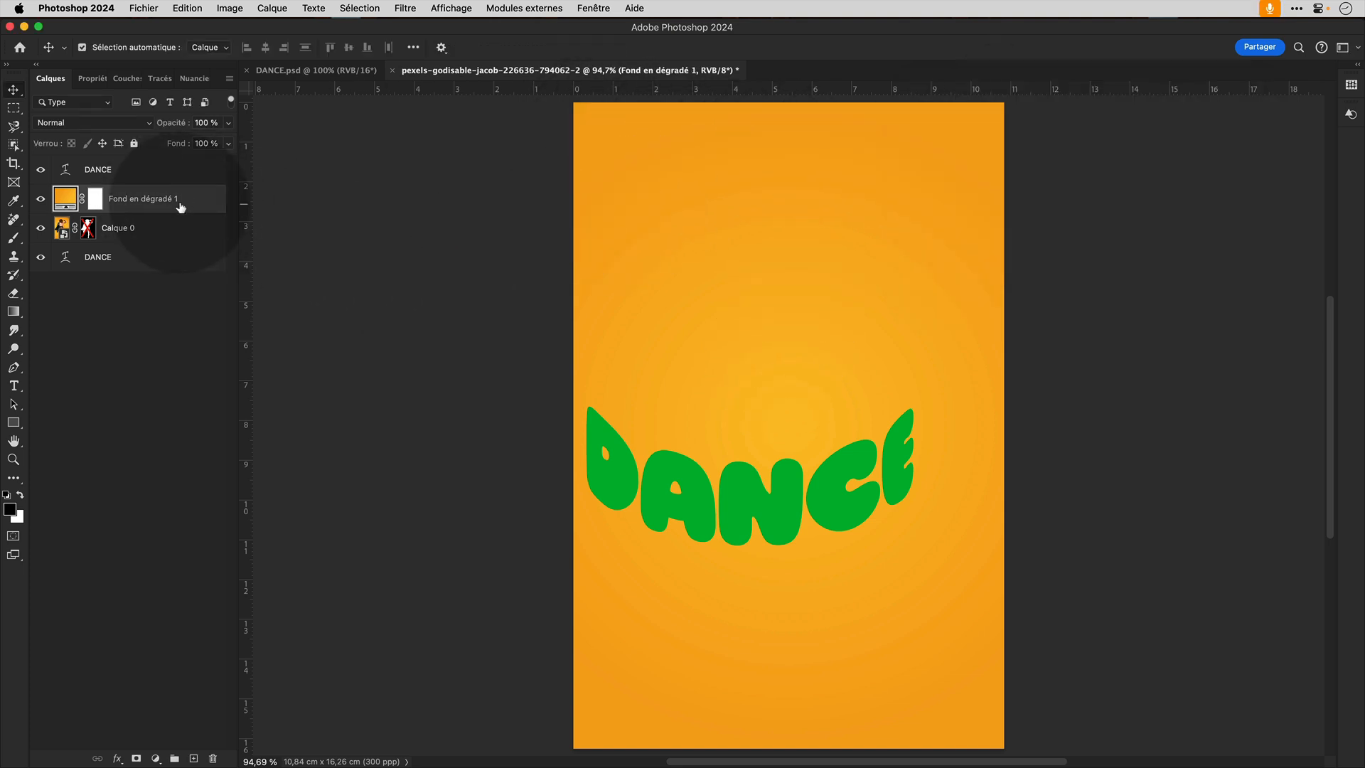
Place the gradient fill layer beneath all other layers and re-enable the layer mask on the woman's photo.
left_click_drag(190, 202, 181, 261)
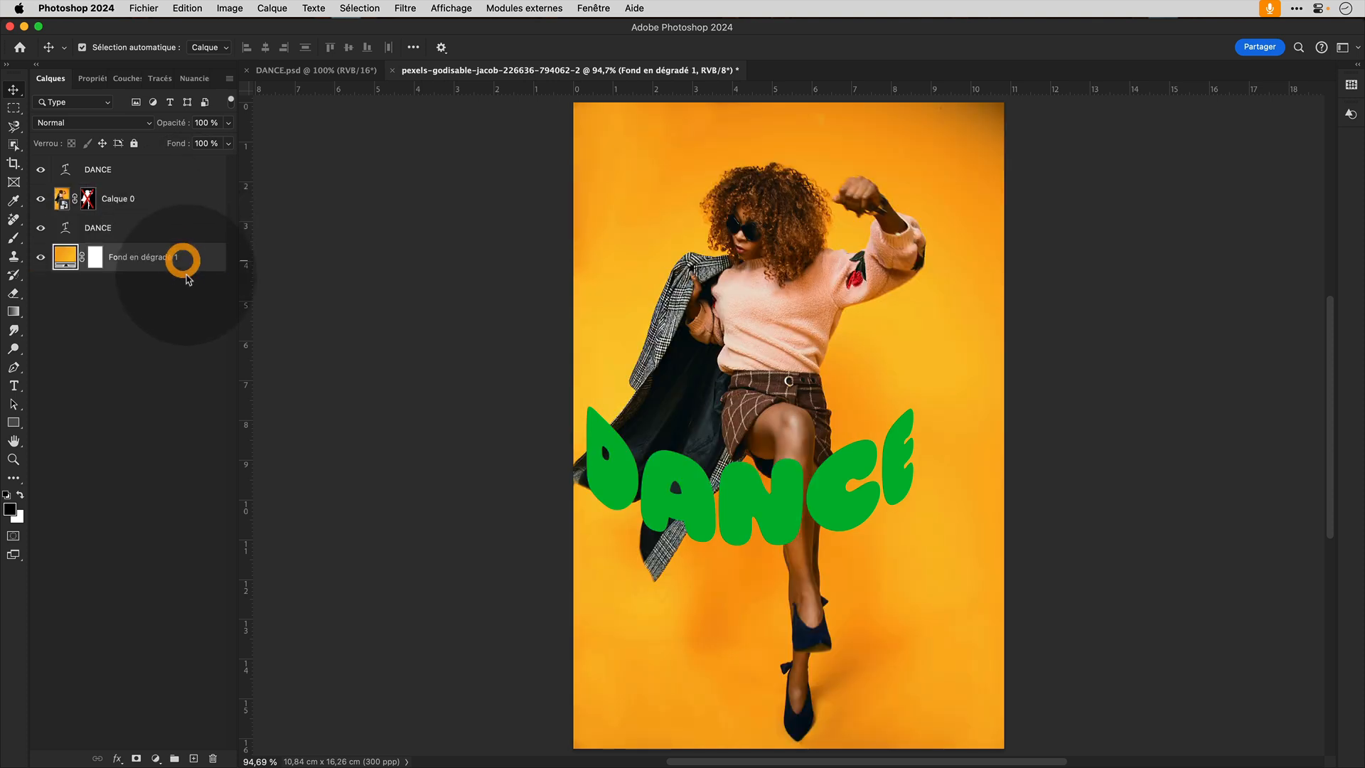
left_click(90, 200, "shift")
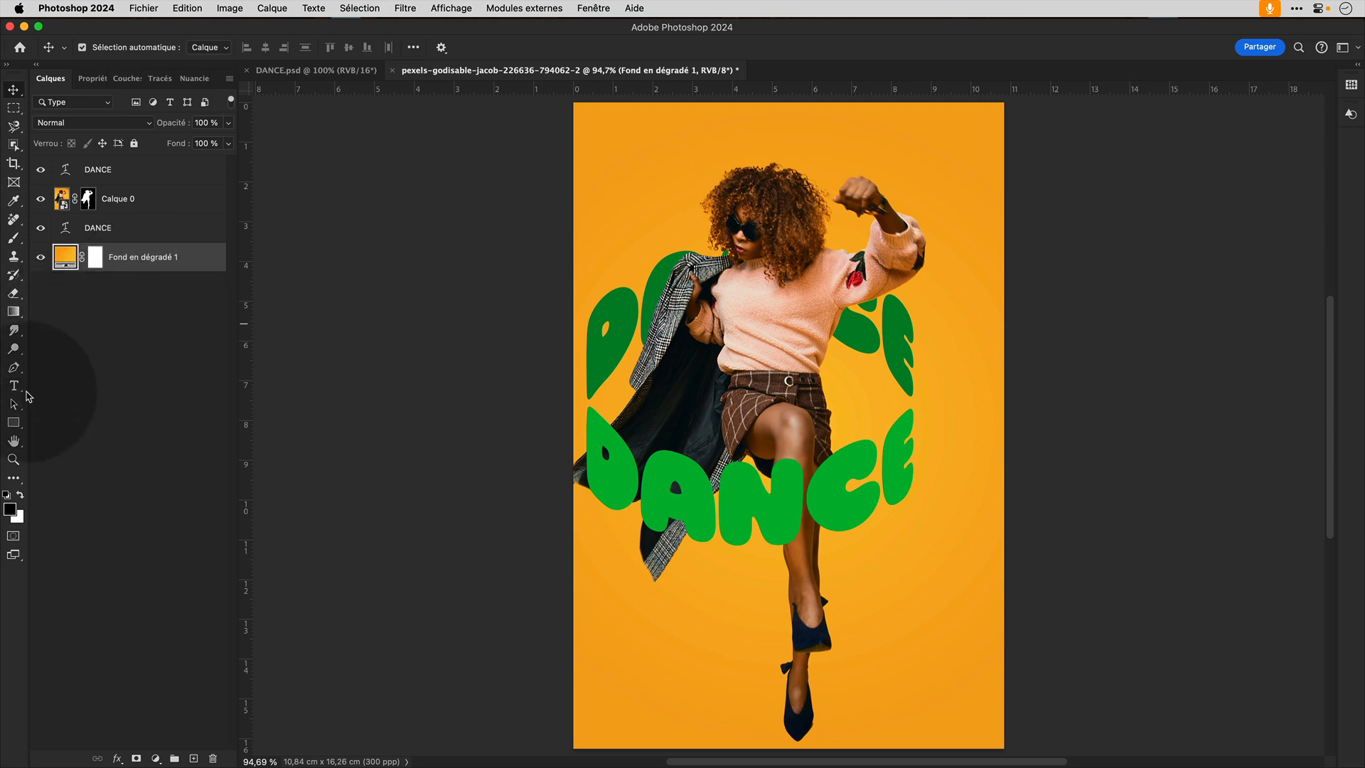
Add the text 70's in Gyparody Bold at 12,96 pt near the poster's upper edge, beside the woman's hair.
left_click(14, 385)
left_click(226, 48)
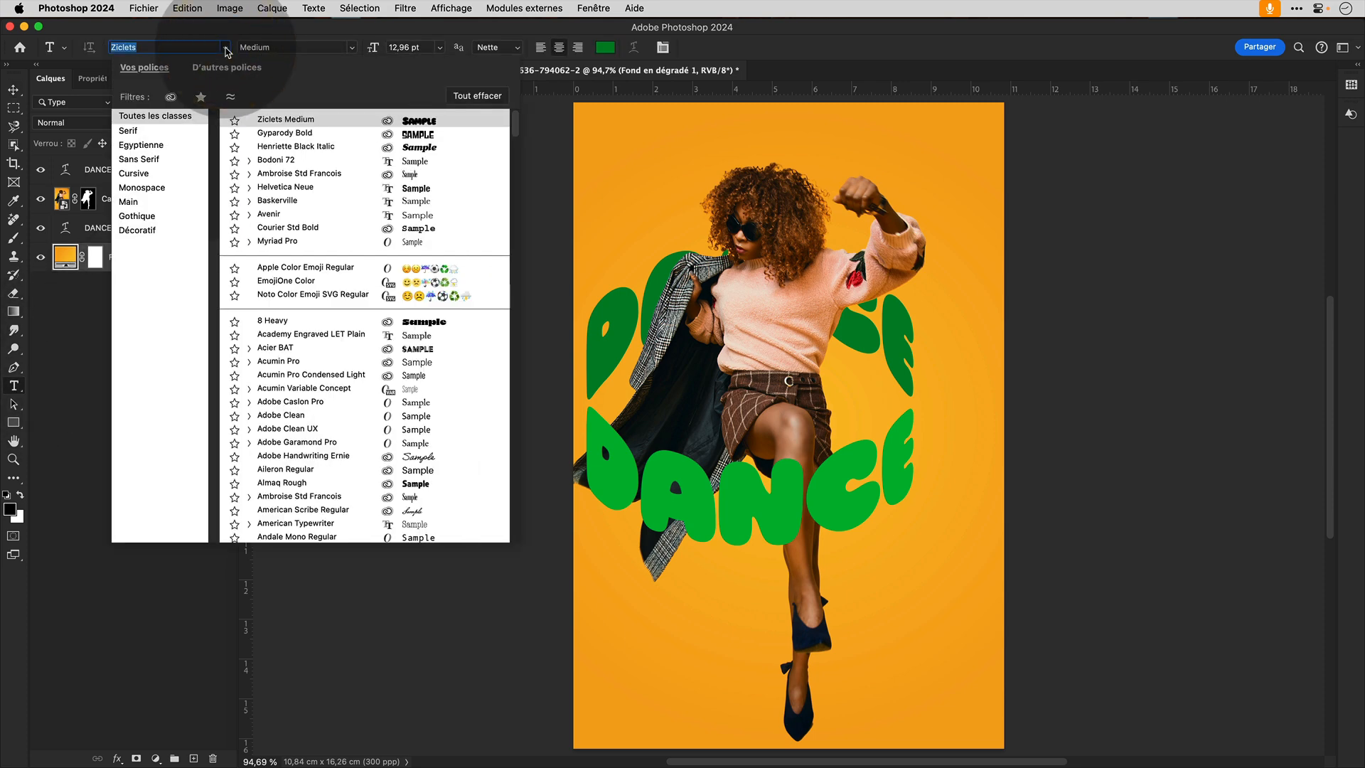
left_click(337, 136)
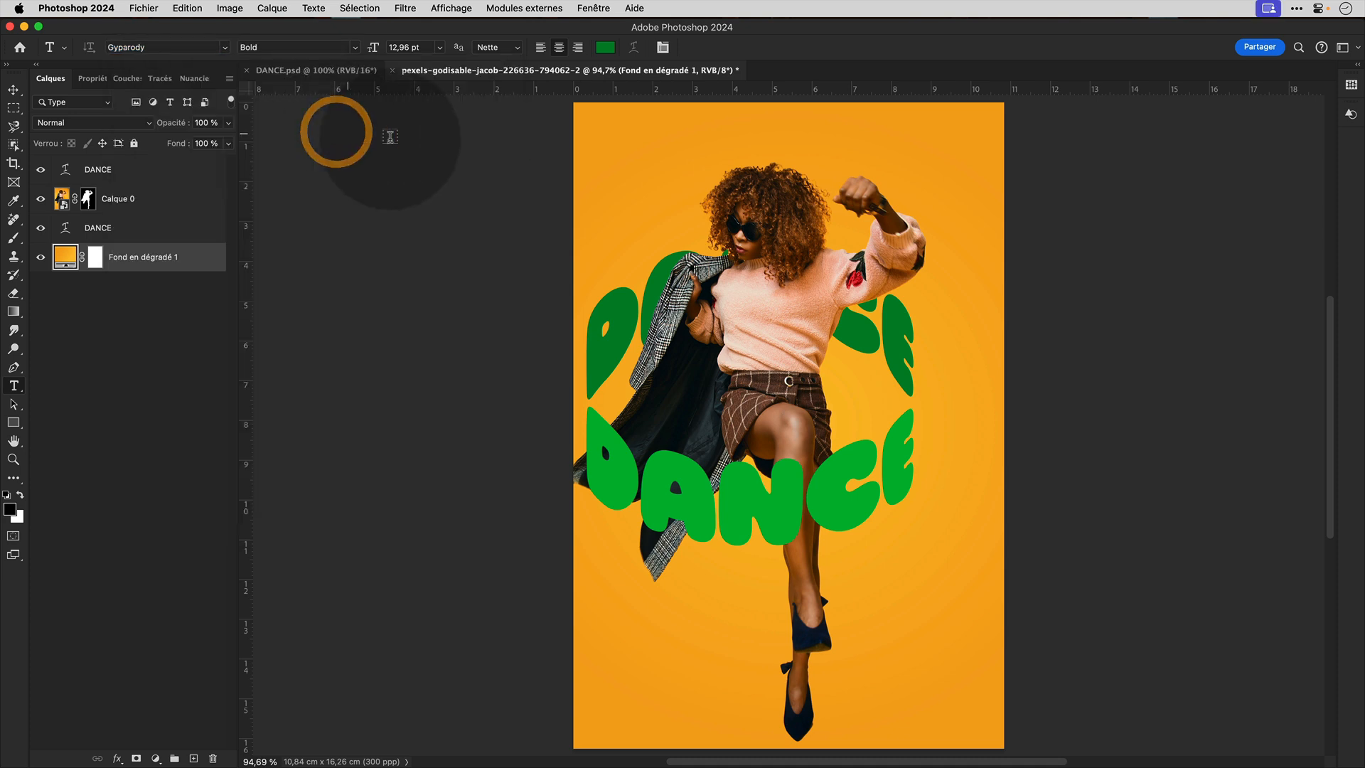
left_click(656, 168)
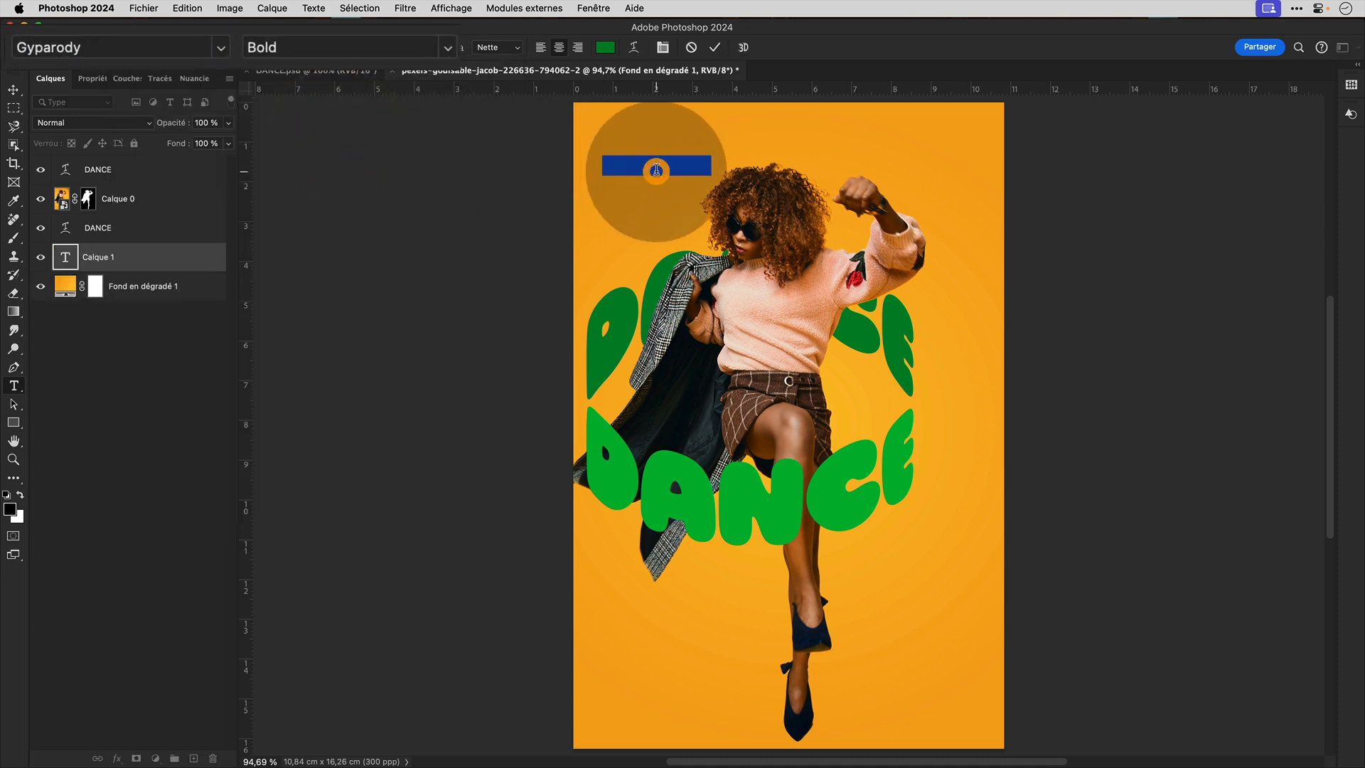
type("T")
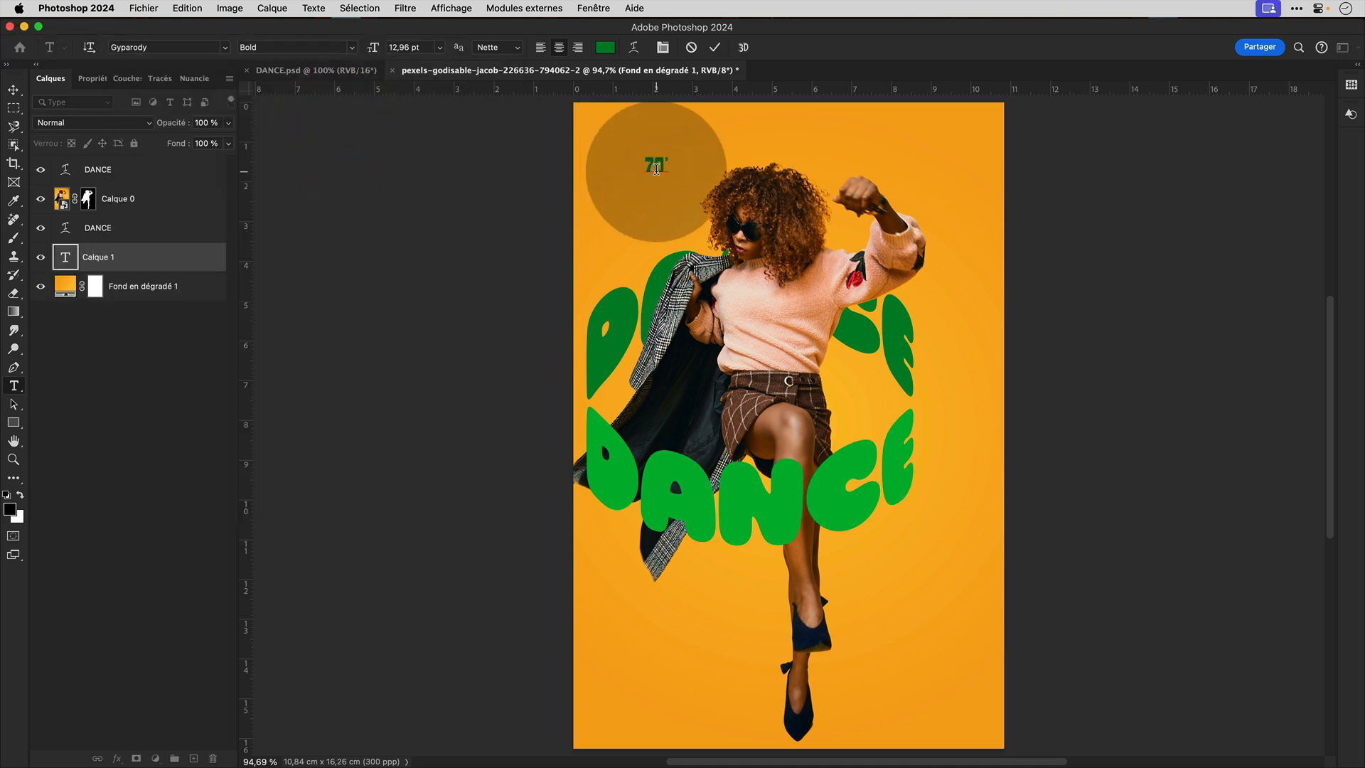
Select all of the 70's text and set its colour to white.
key("super+a")
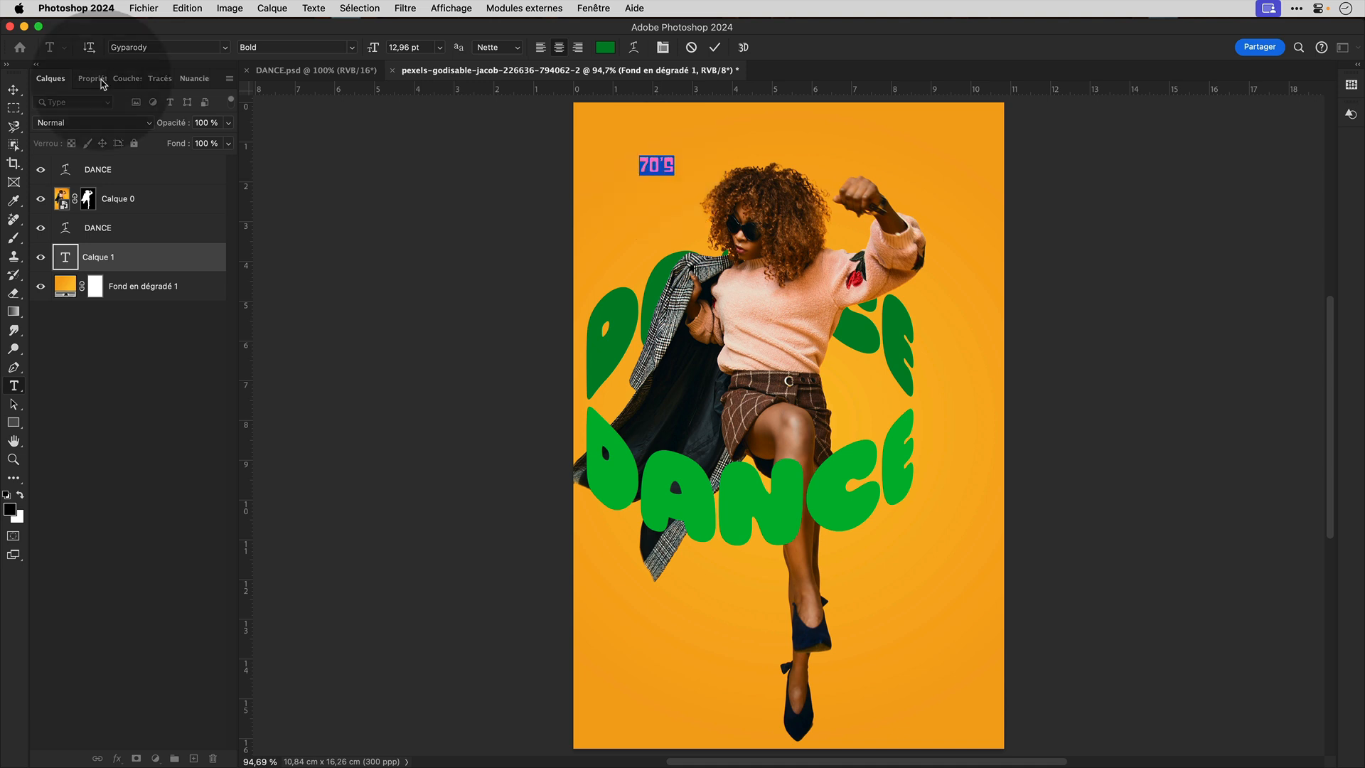
left_click(87, 78)
left_click(212, 240)
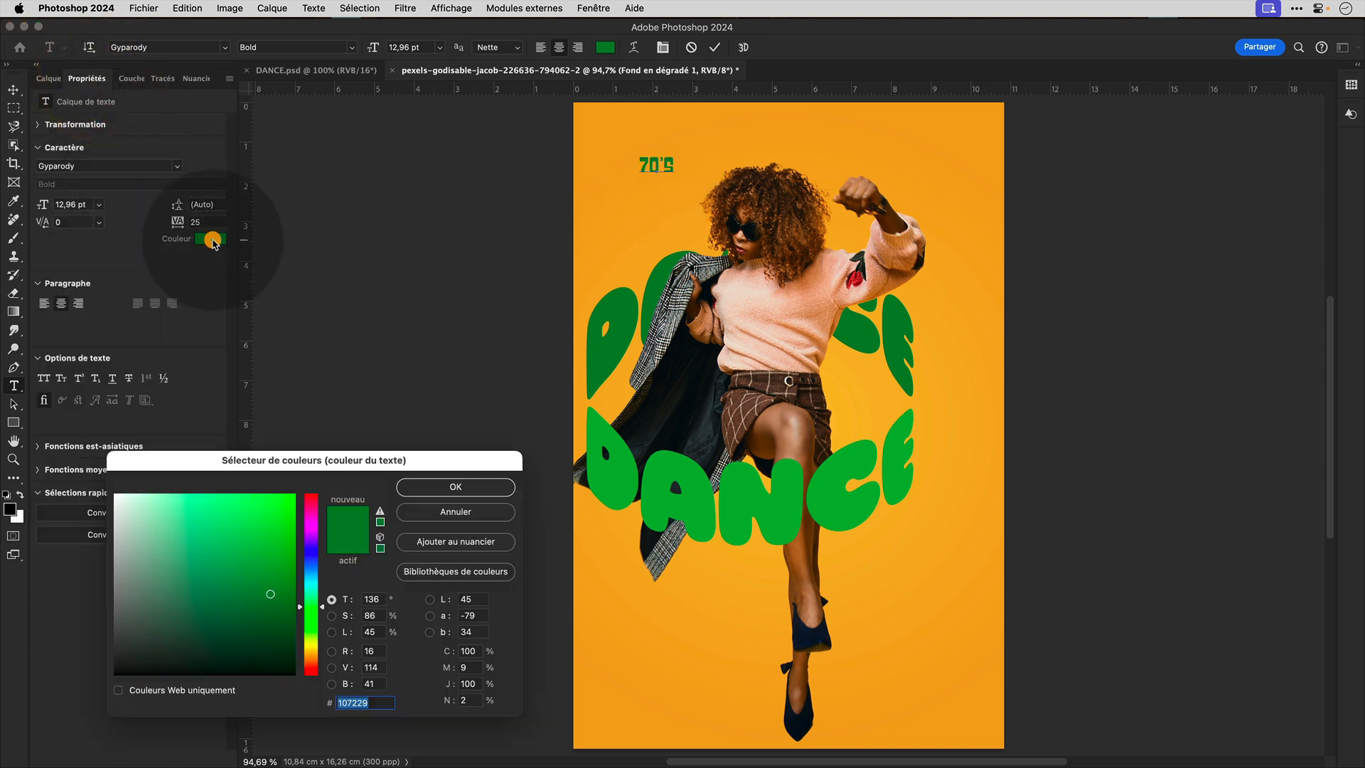
left_click(116, 496)
left_click(429, 489)
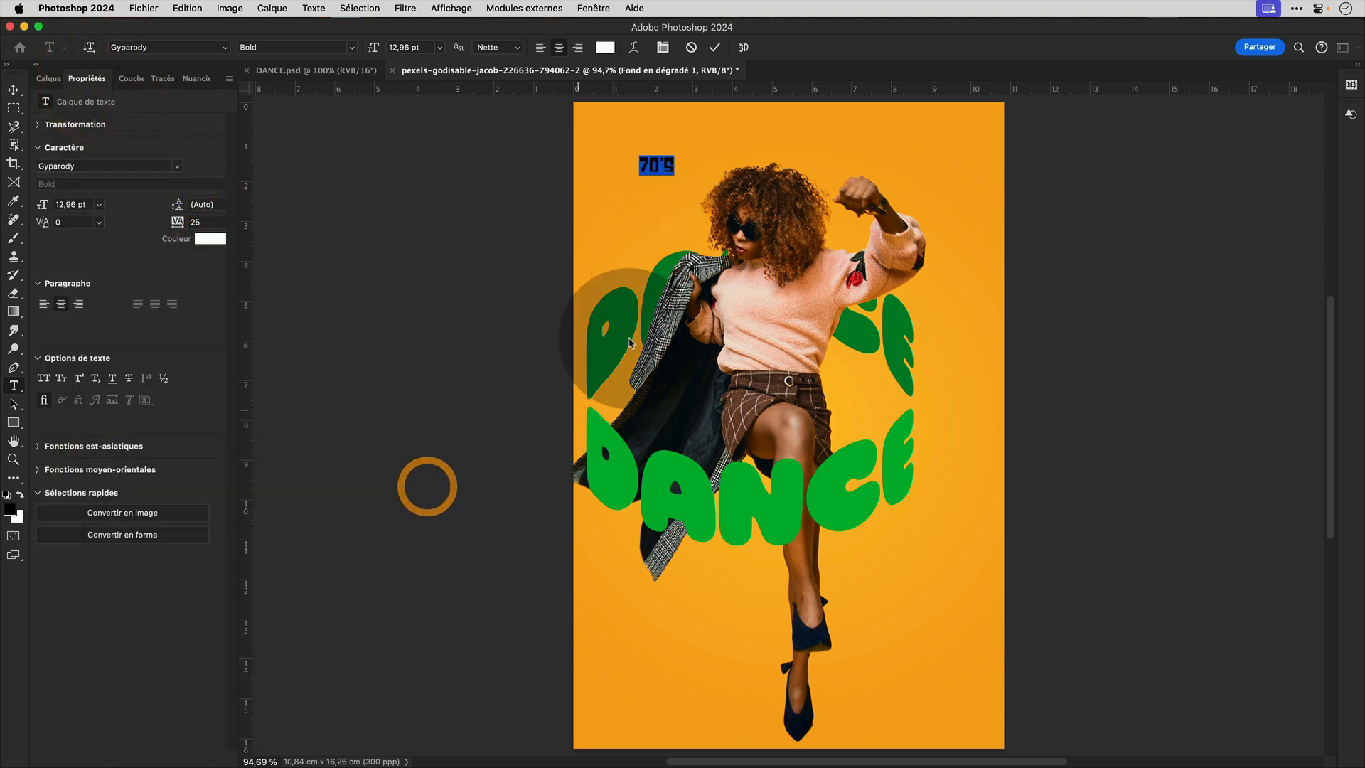
Scale and stretch the 70's text to about 500 pt so it fills the poster behind the woman.
left_click(14, 89)
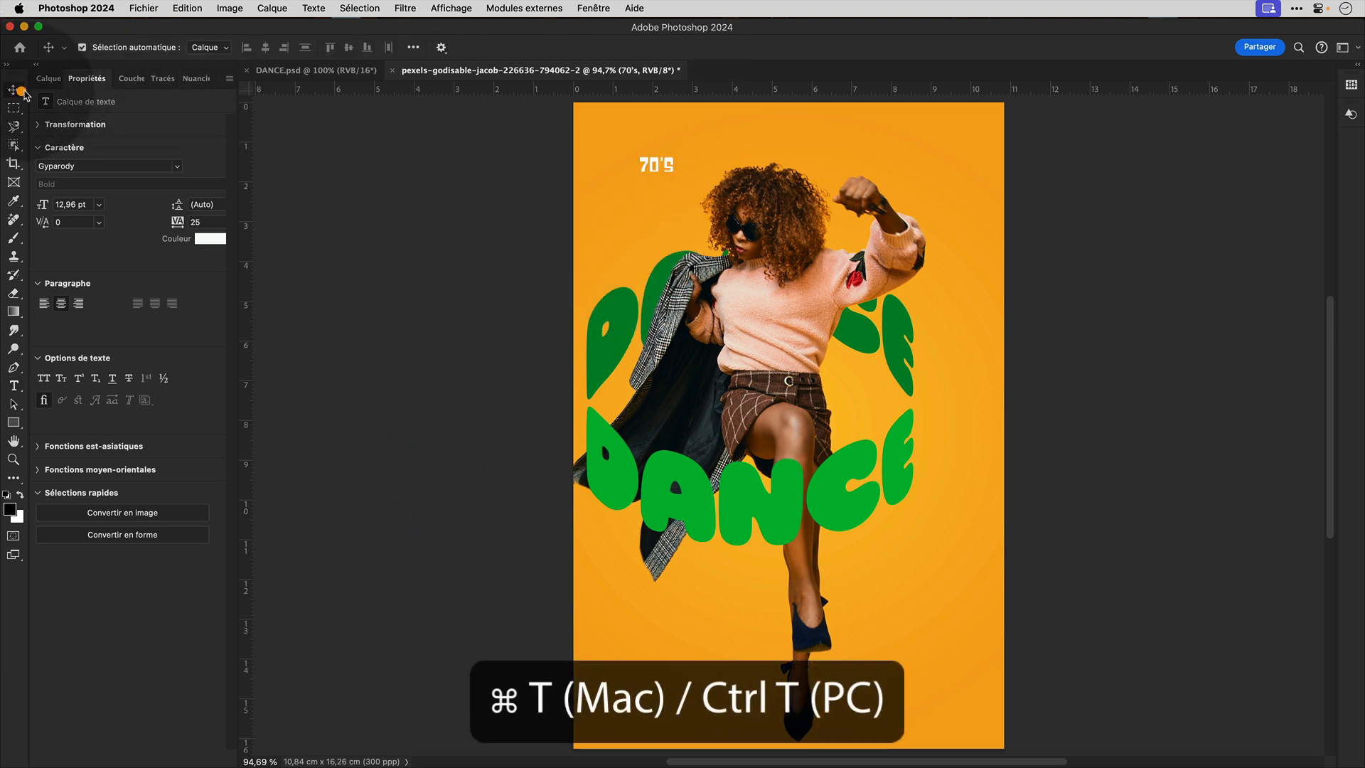
key("super+t")
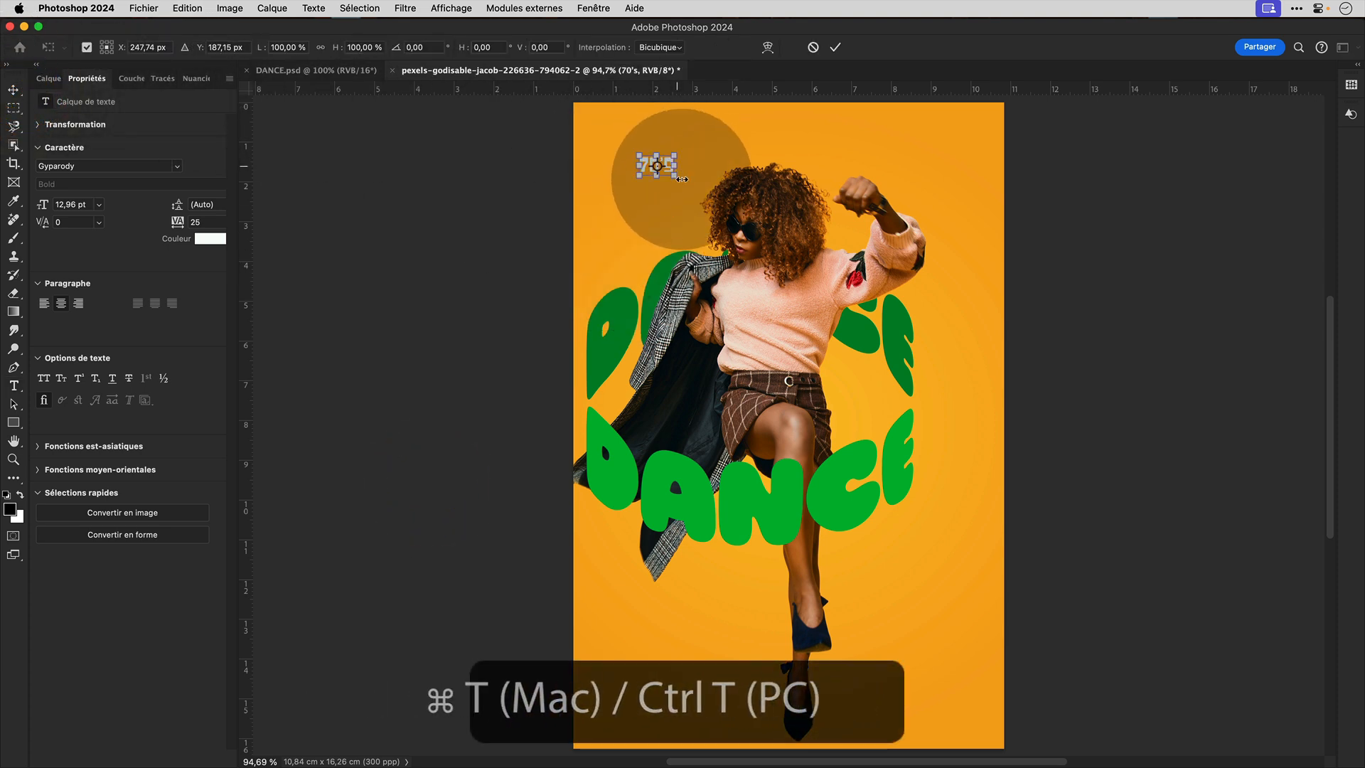
left_click_drag(675, 174, 732, 360)
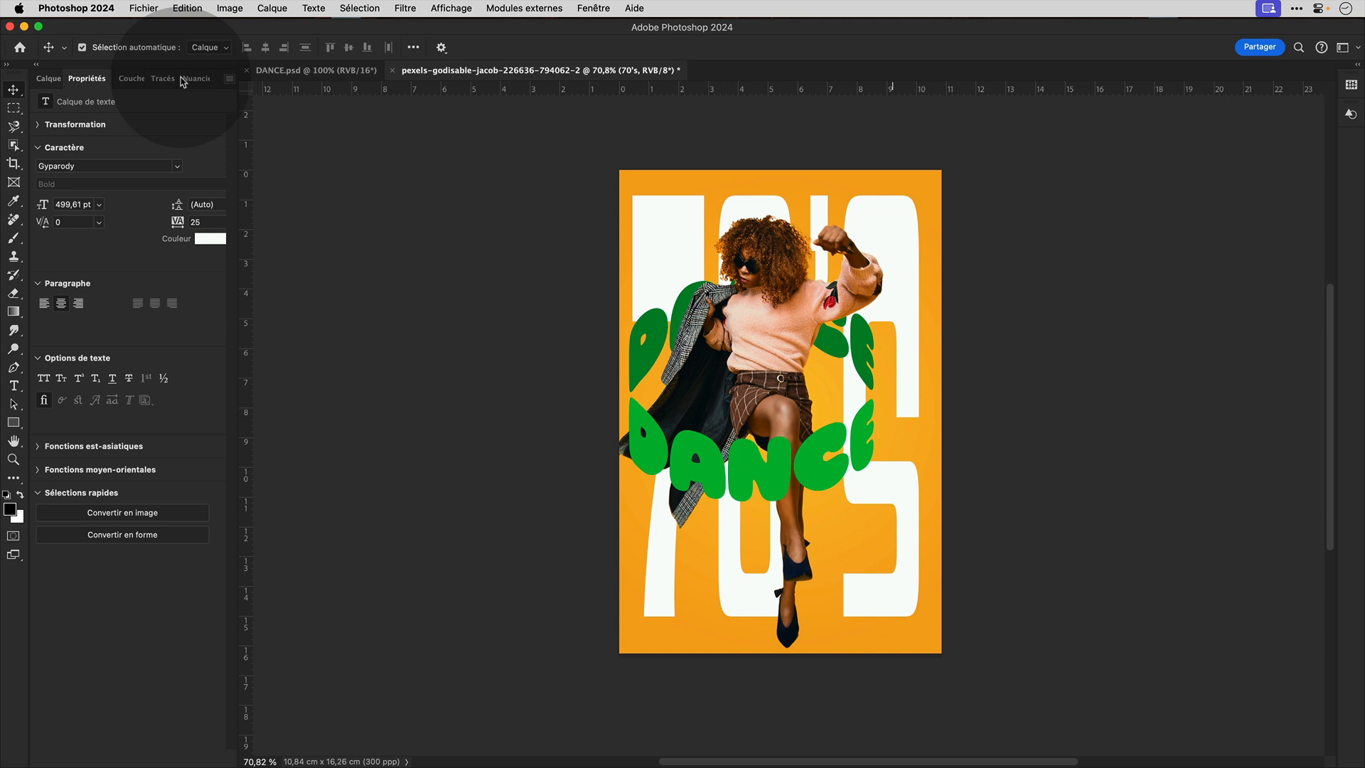
Apply a drop shadow to the woman's layer with 28% opacity, 56° angle, 39 px distance, 27% spread and 17 px size.
left_click(50, 78)
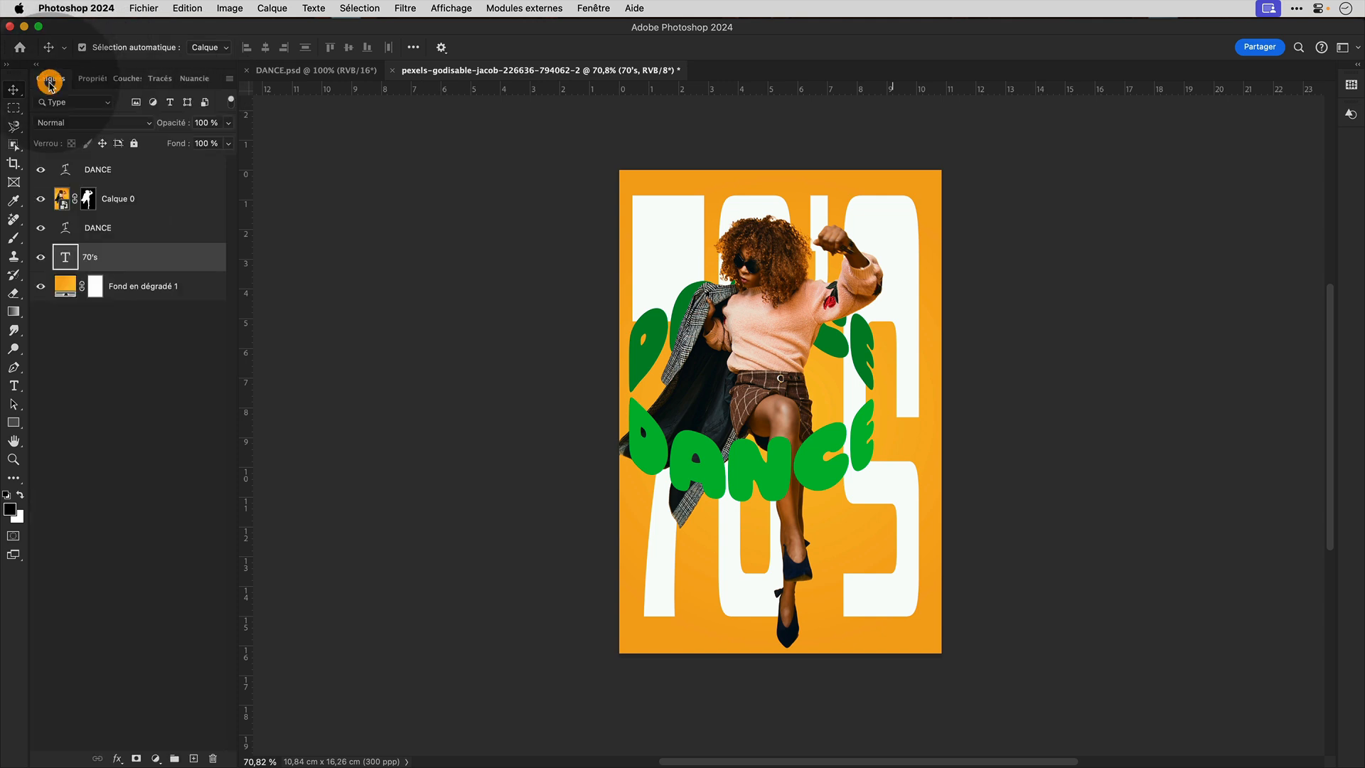
left_click(781, 359)
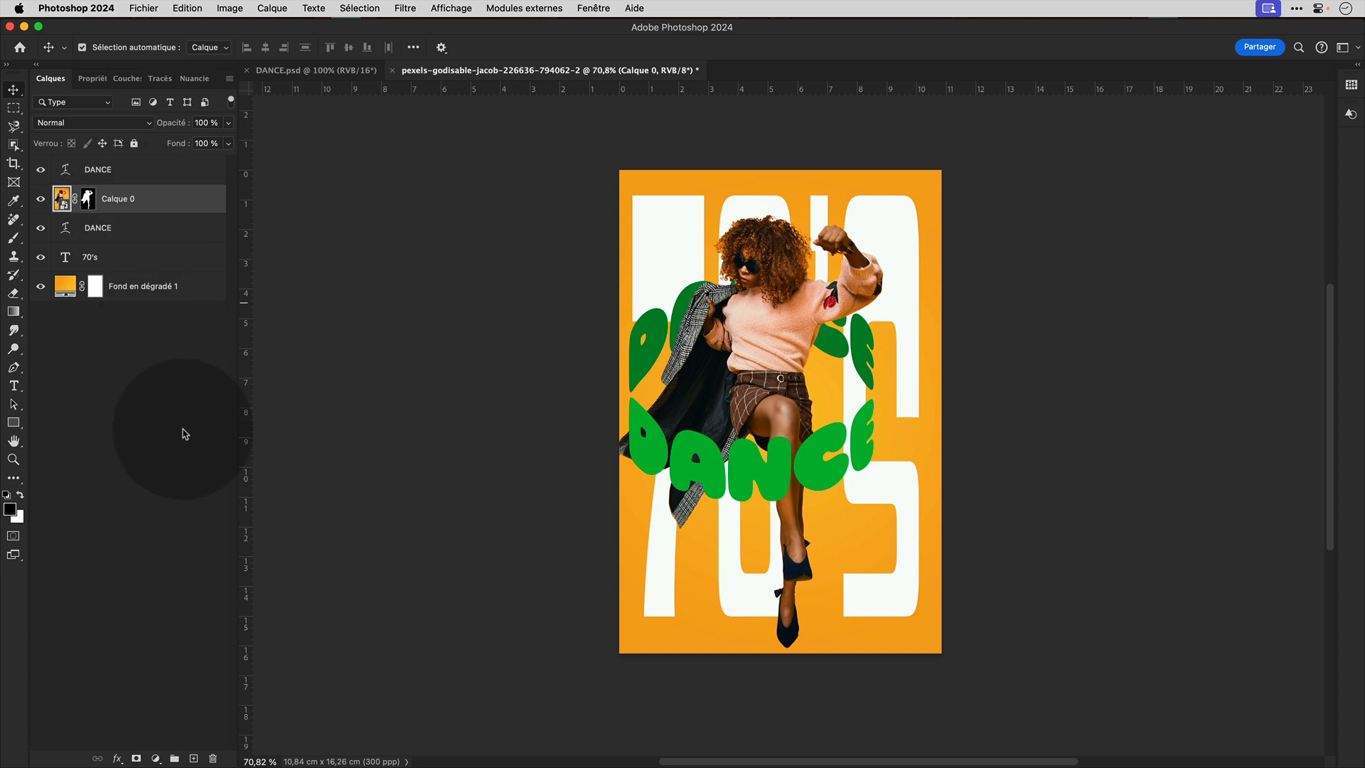
left_click(117, 759)
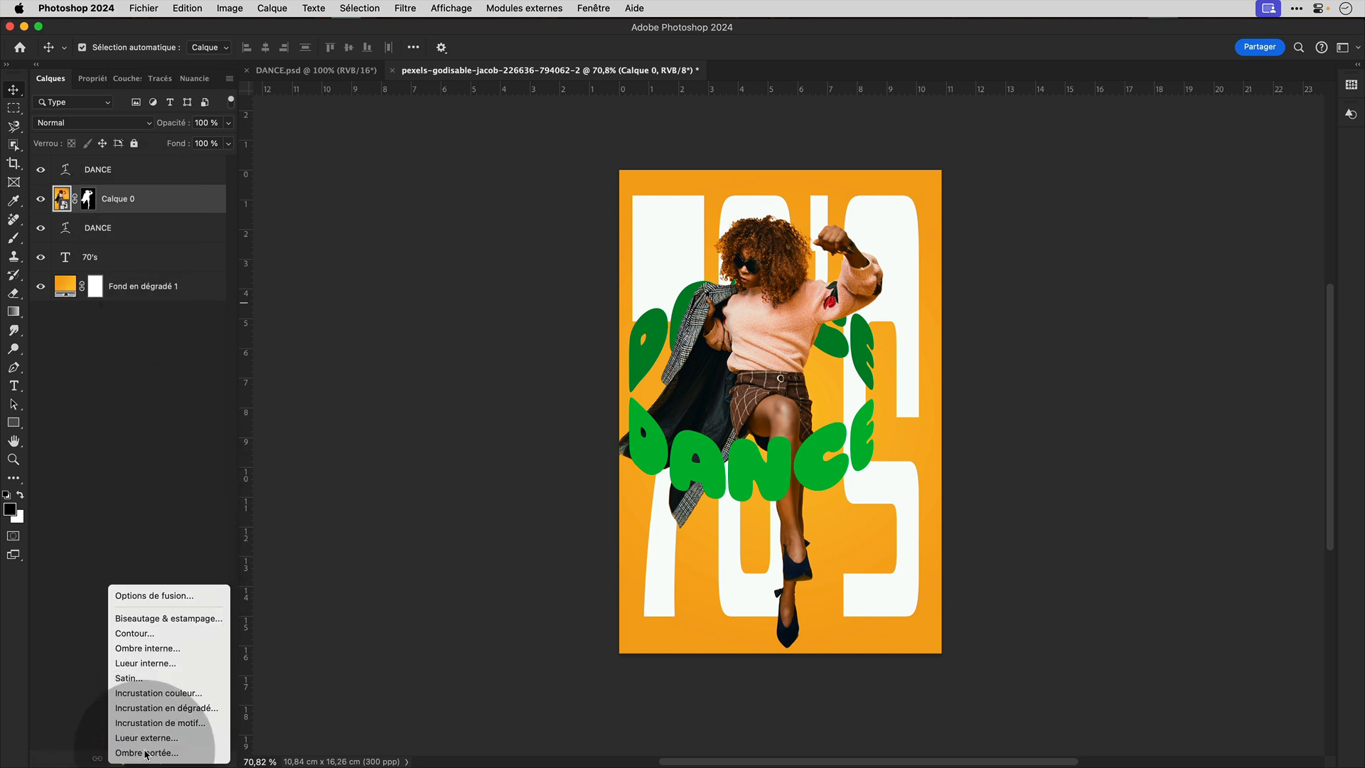
left_click(138, 755)
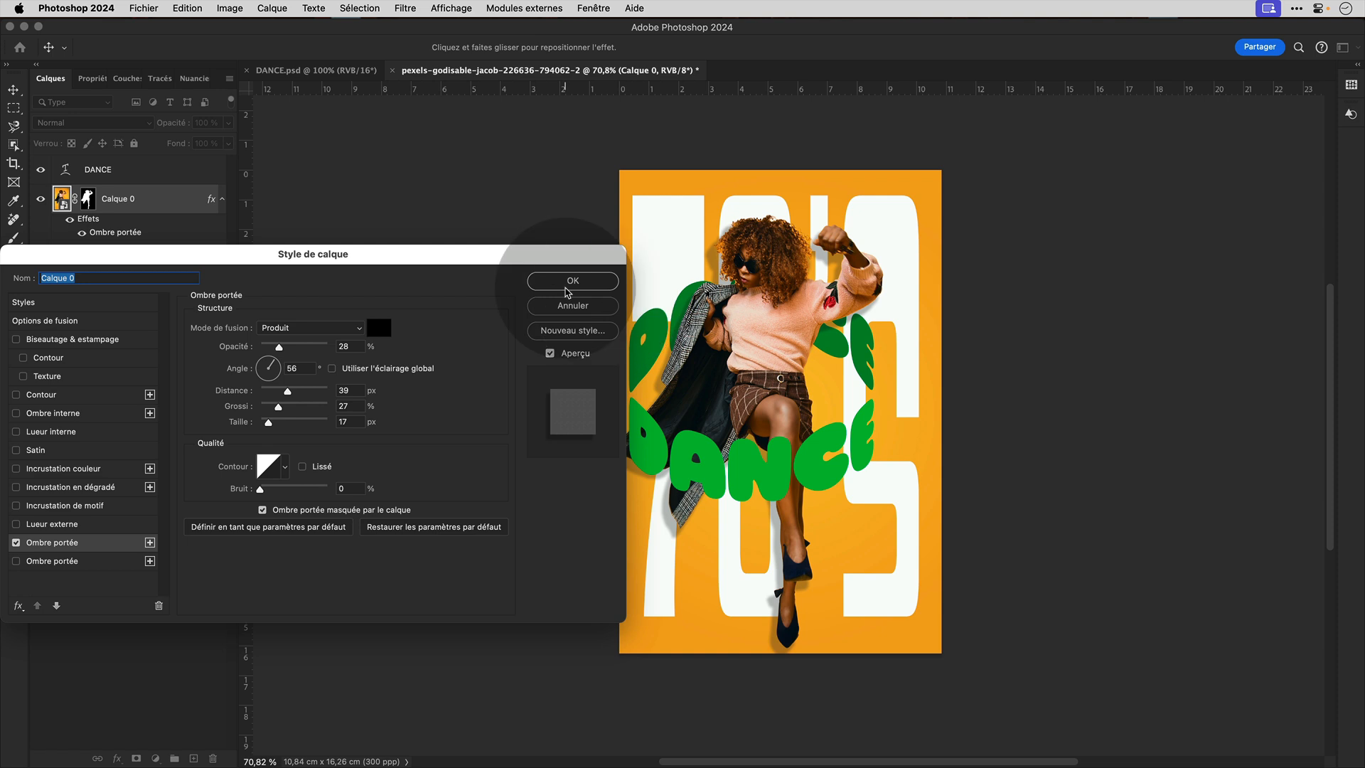
left_click(570, 281)
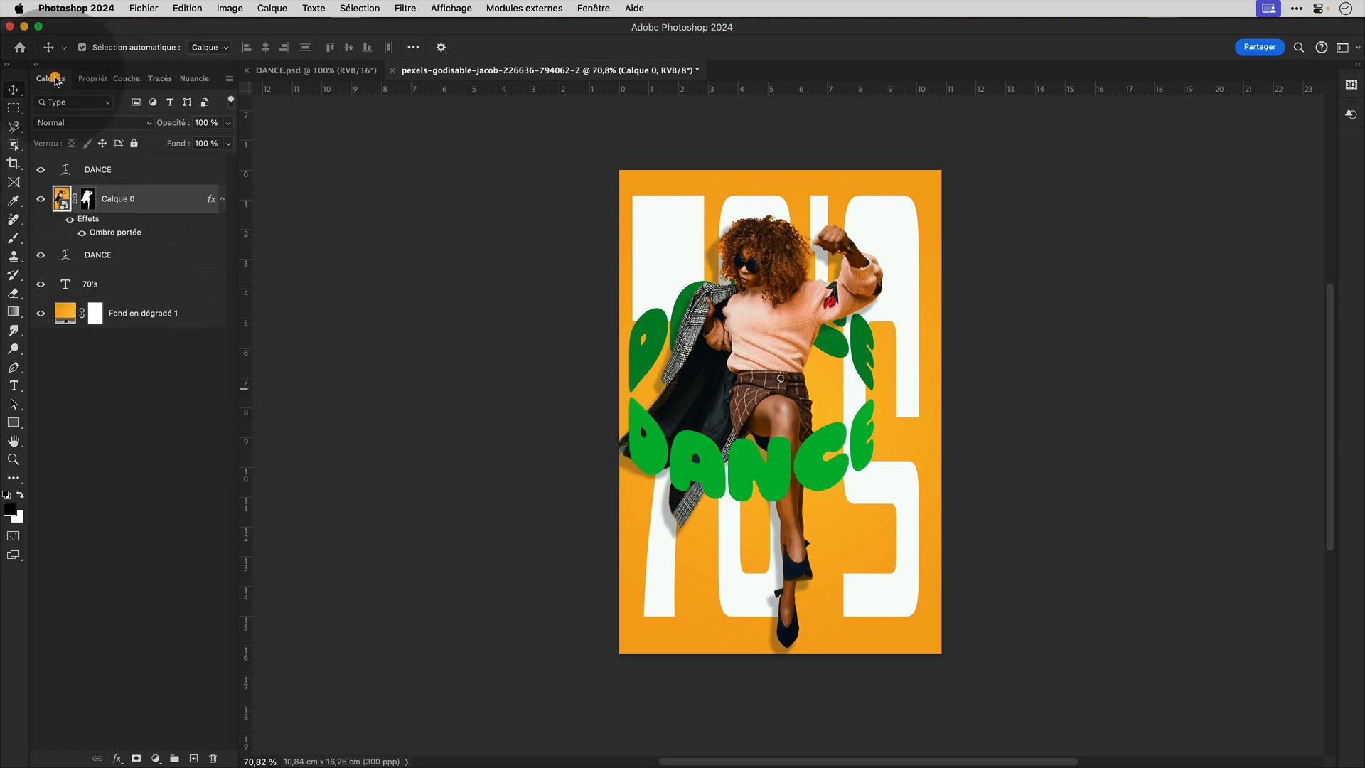
Select both DANCE layers together with the woman's layer and move them slightly up and right to centre them on the poster.
left_click(55, 79)
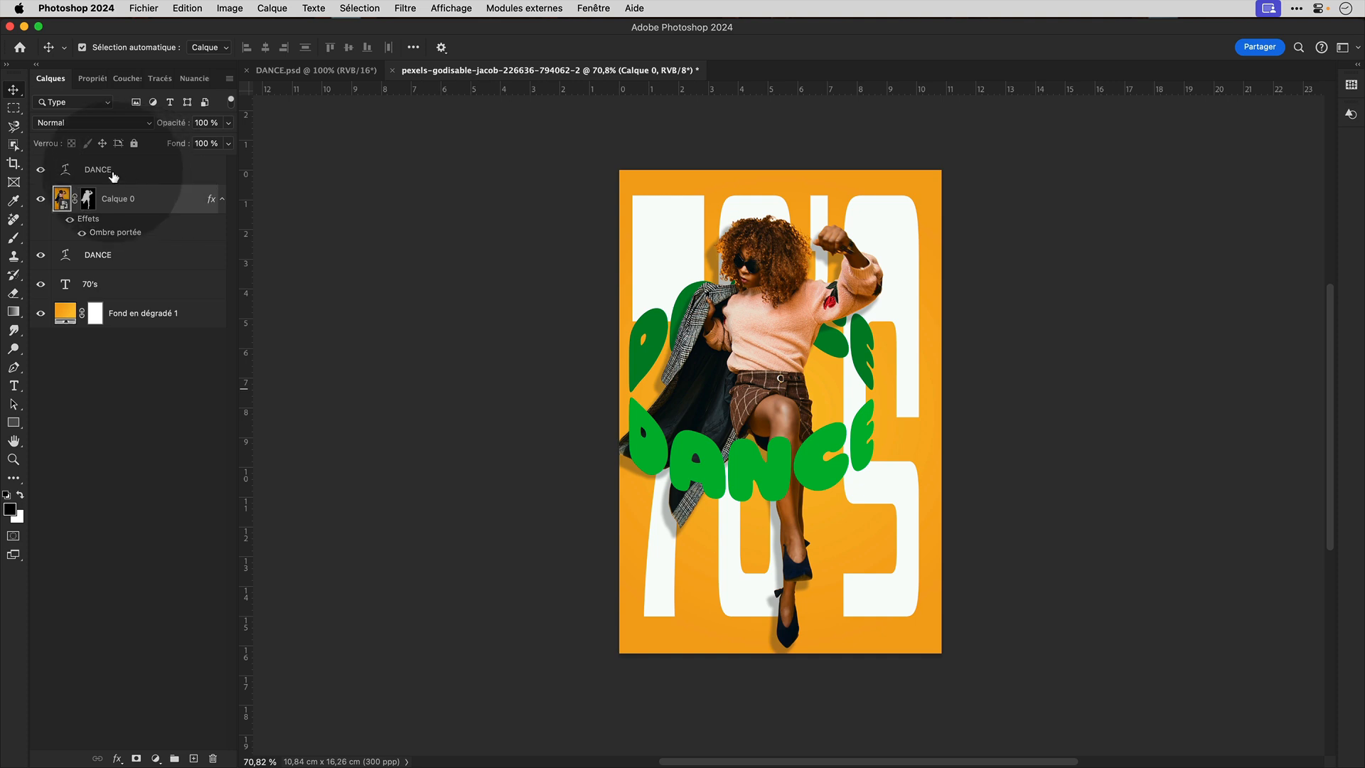
left_click(114, 174)
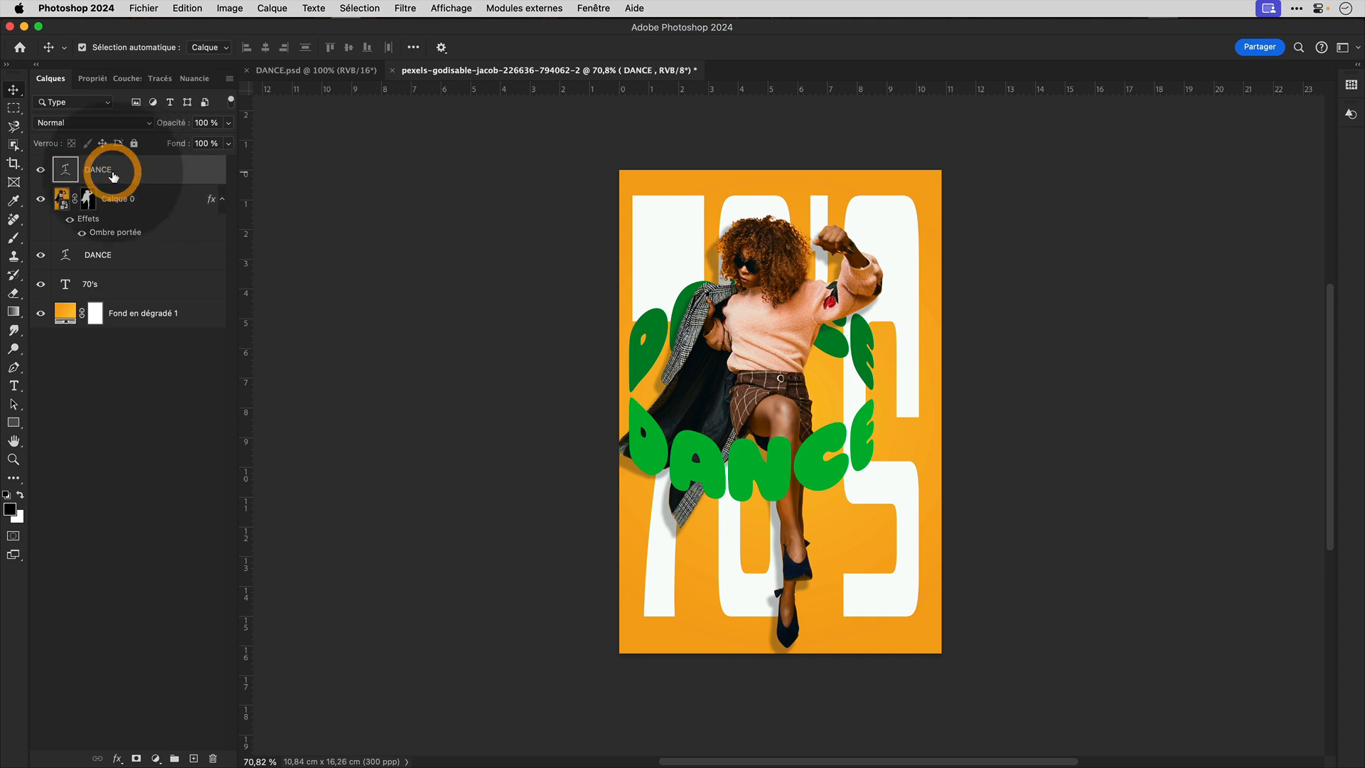
left_click(117, 263, "super")
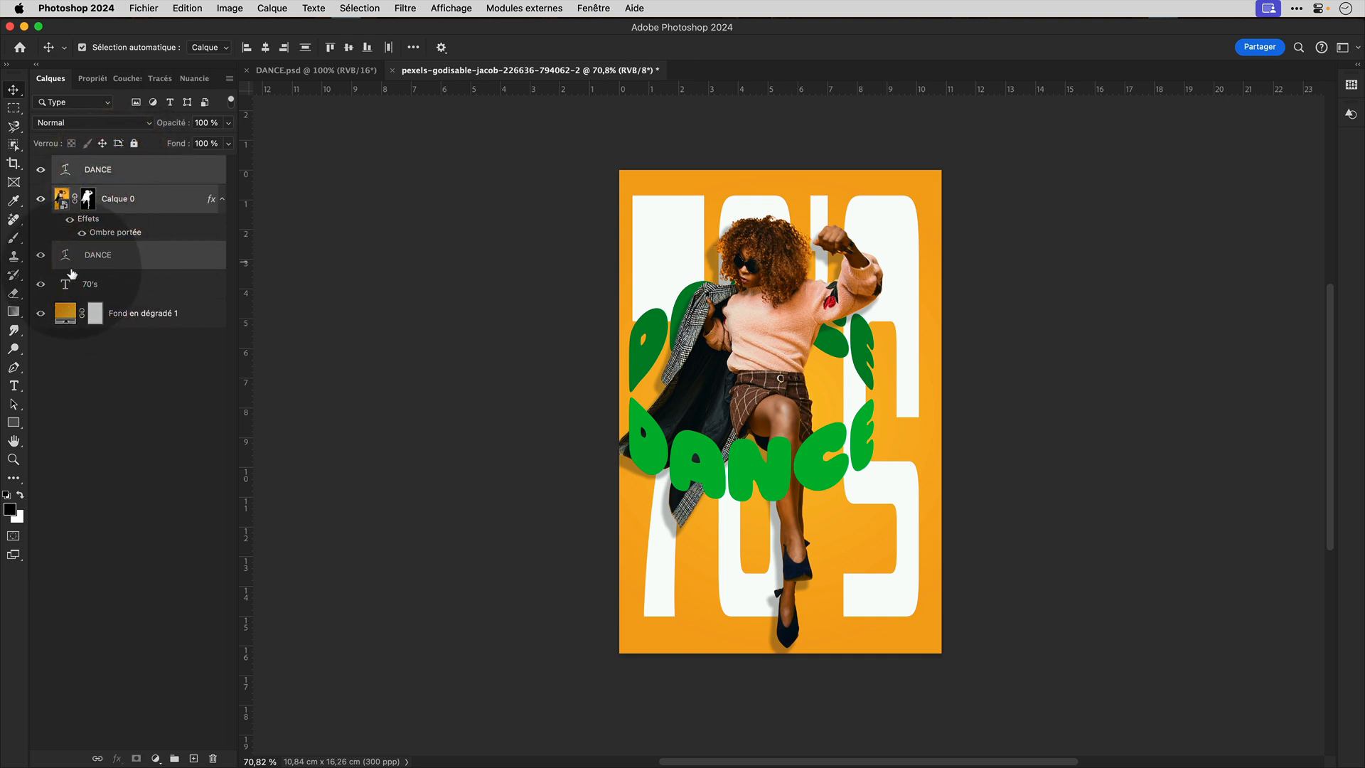
left_click_drag(742, 335, 757, 319)
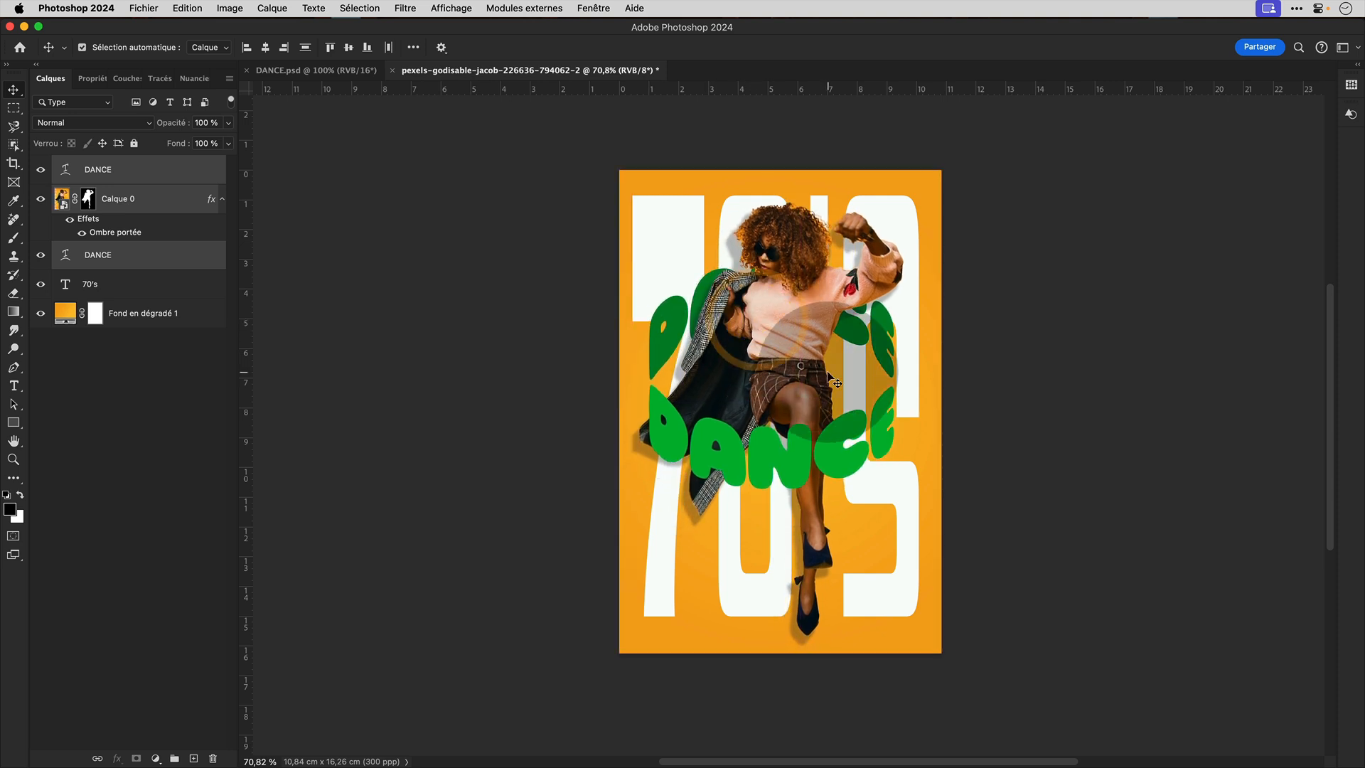
key("super+0")
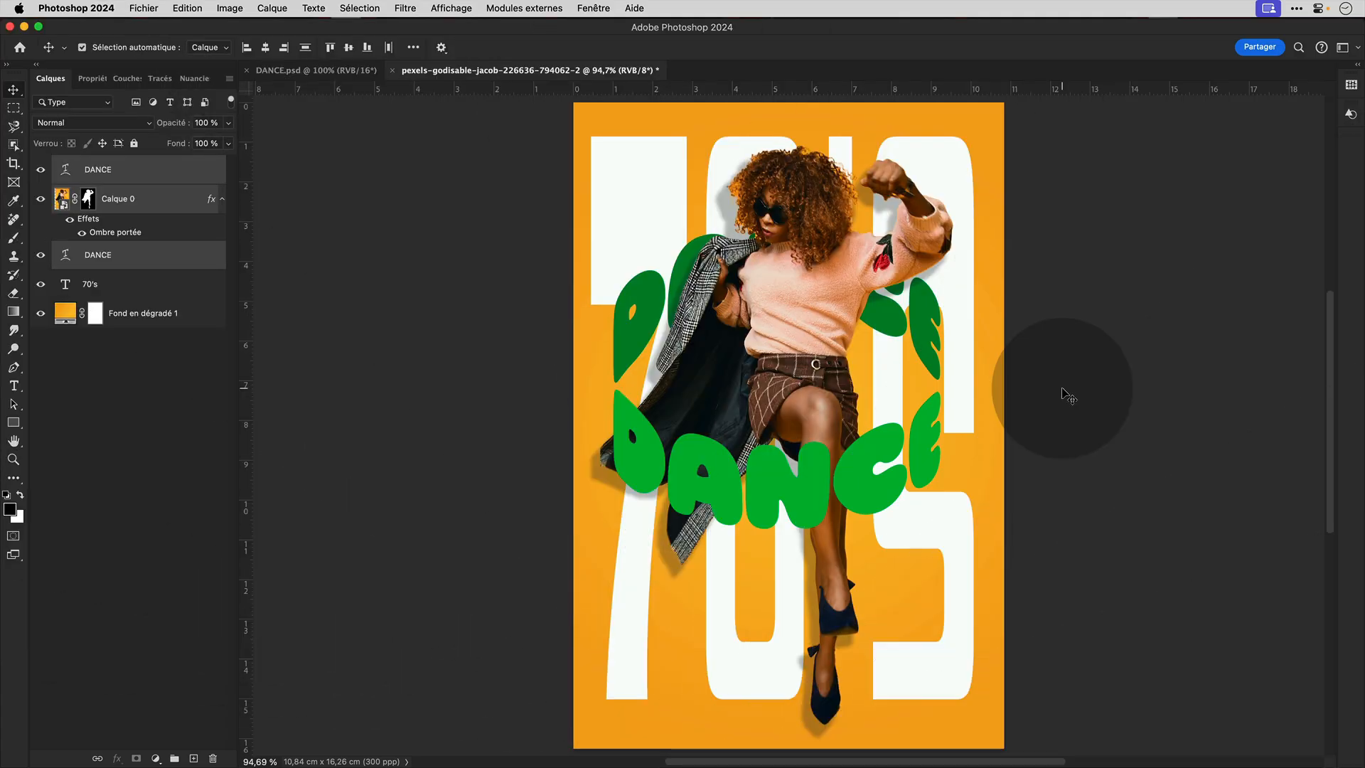